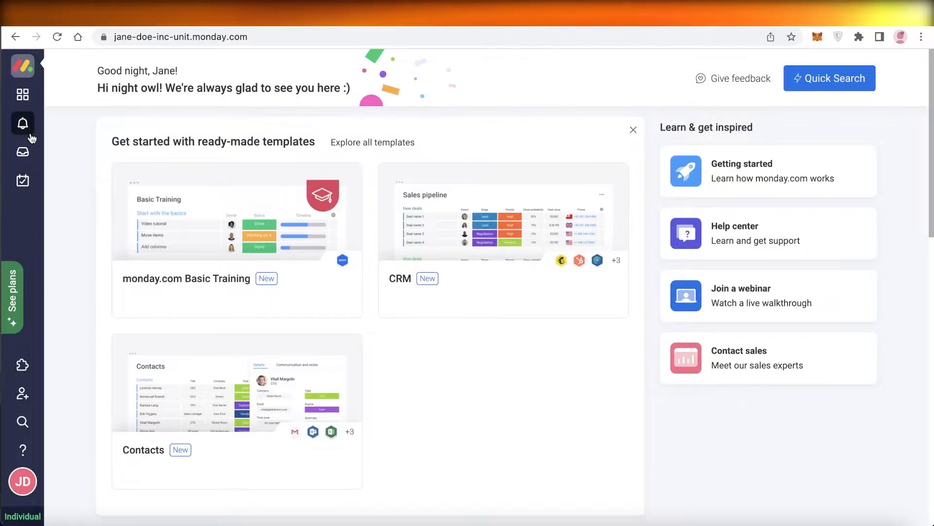
Step: Open the workspace panel to bring up the Bowtie workspace's R&D board
click(22, 94)
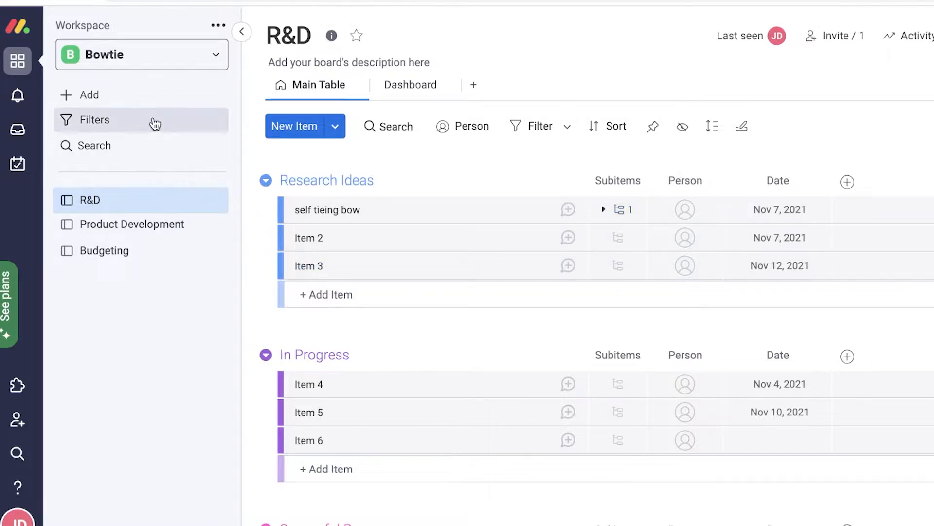
Step: Switch to Main workspace and retitle it with the account owner's full name in capitals
click(98, 65)
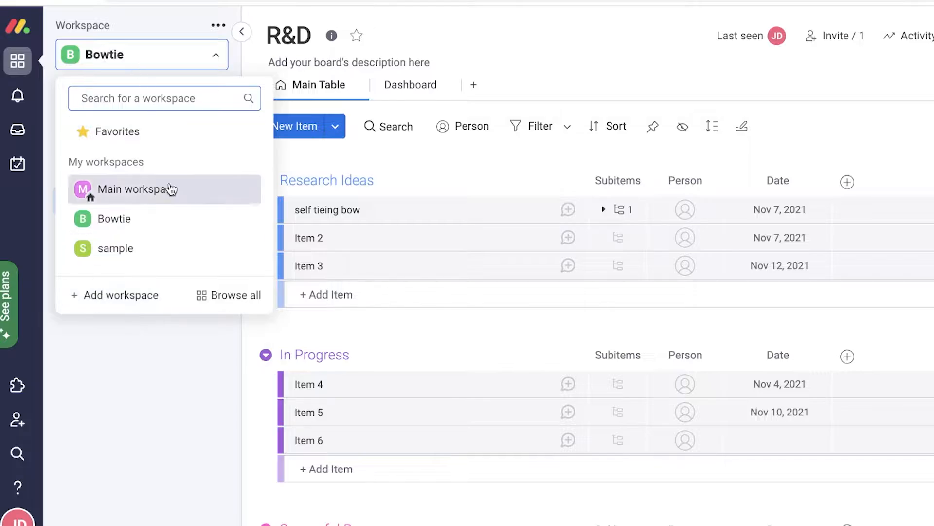
click(147, 192)
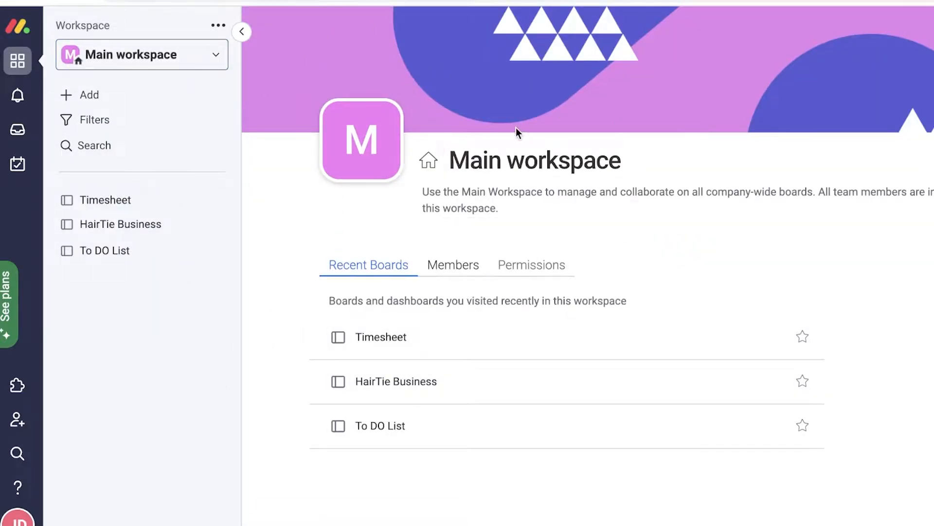
click(553, 165)
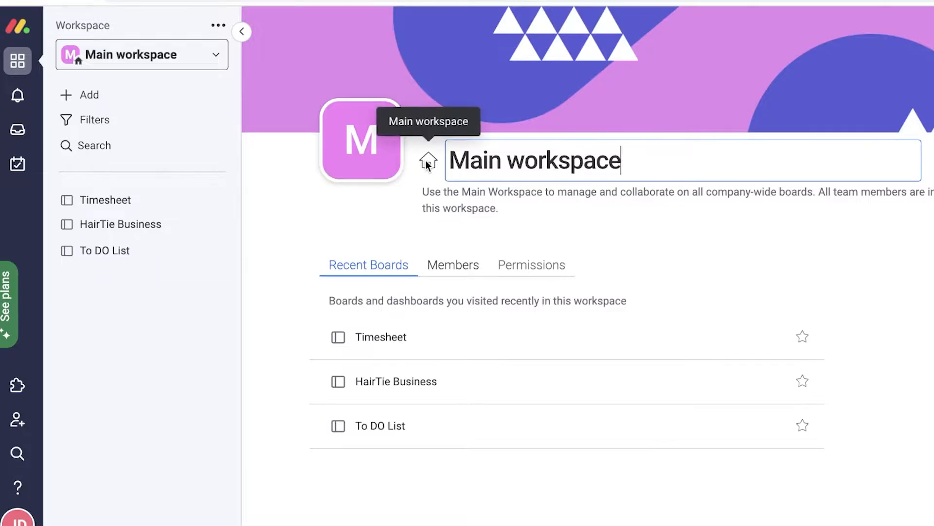
click(428, 163)
triple_click(477, 171)
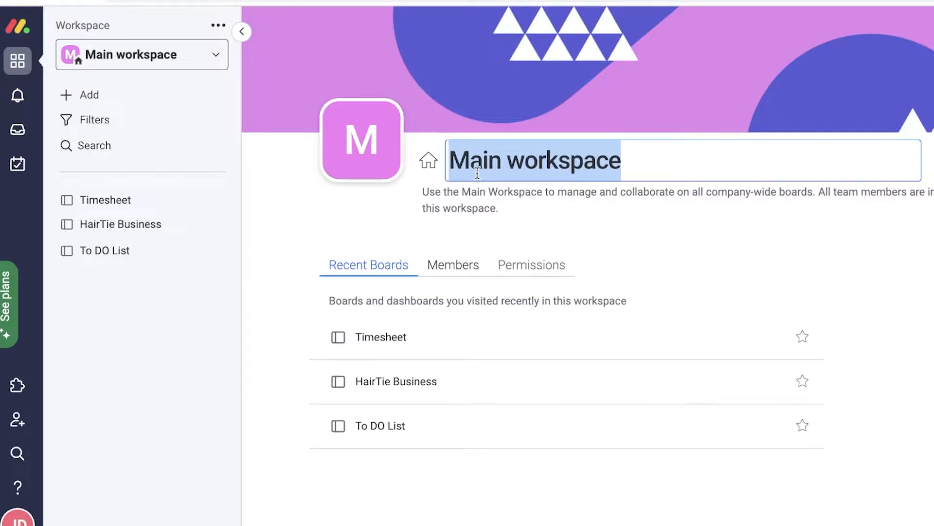
text(JANE DOE)
key(Return)
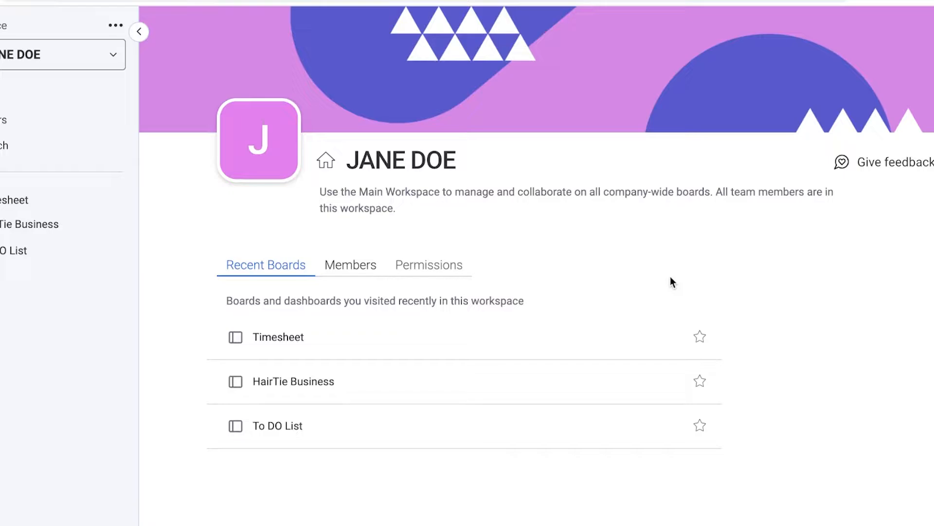
click(80, 55)
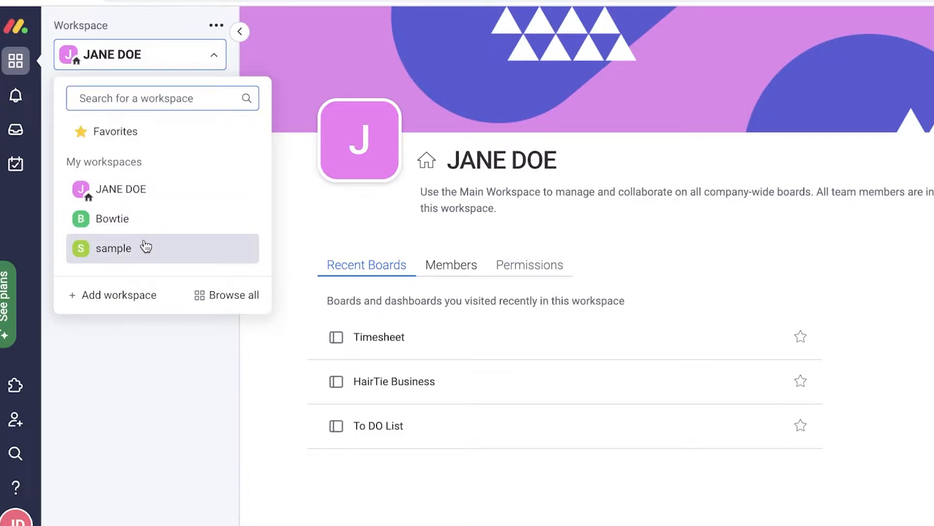
Step: Create a new workspace named 'Media House' with Open privacy
click(128, 297)
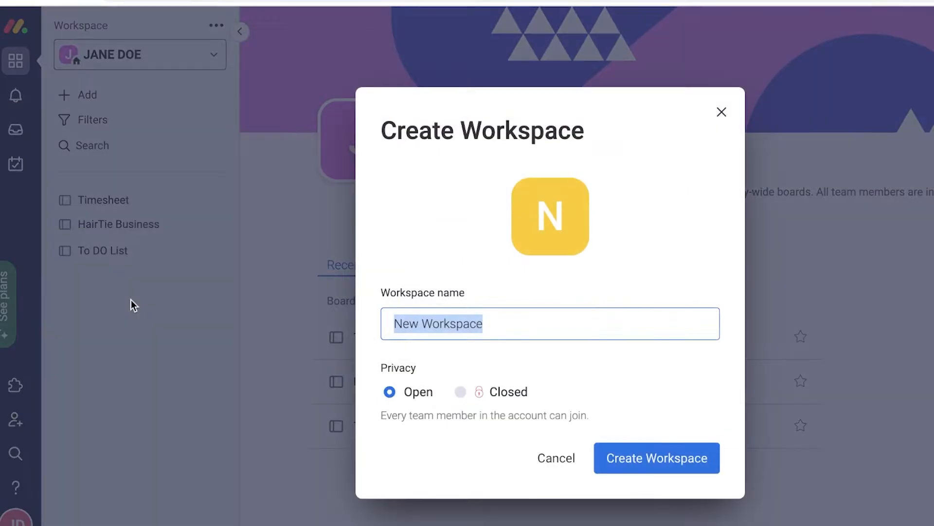
key(BackSpace)
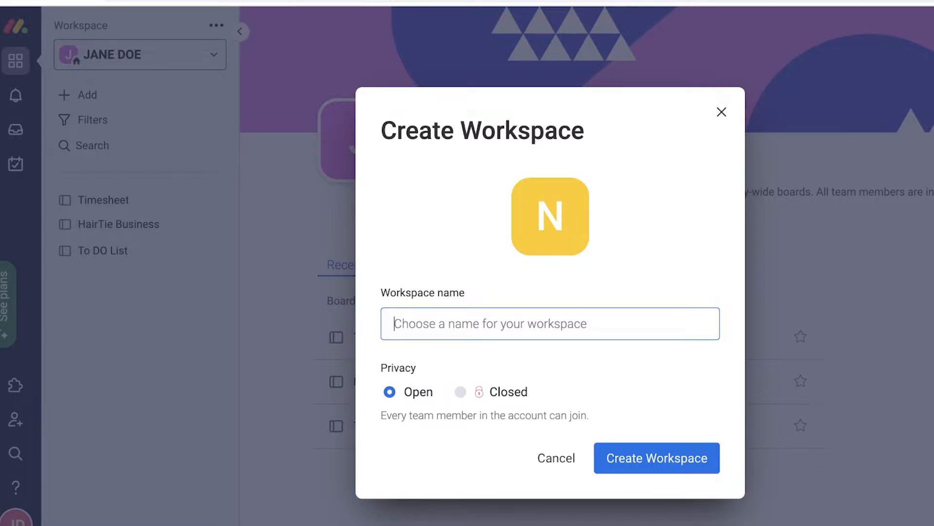
text(Media House)
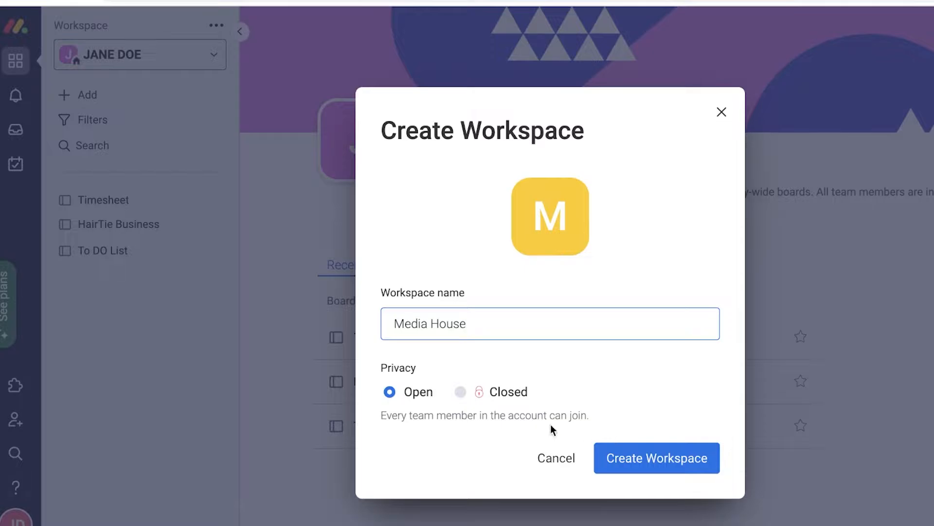
click(484, 403)
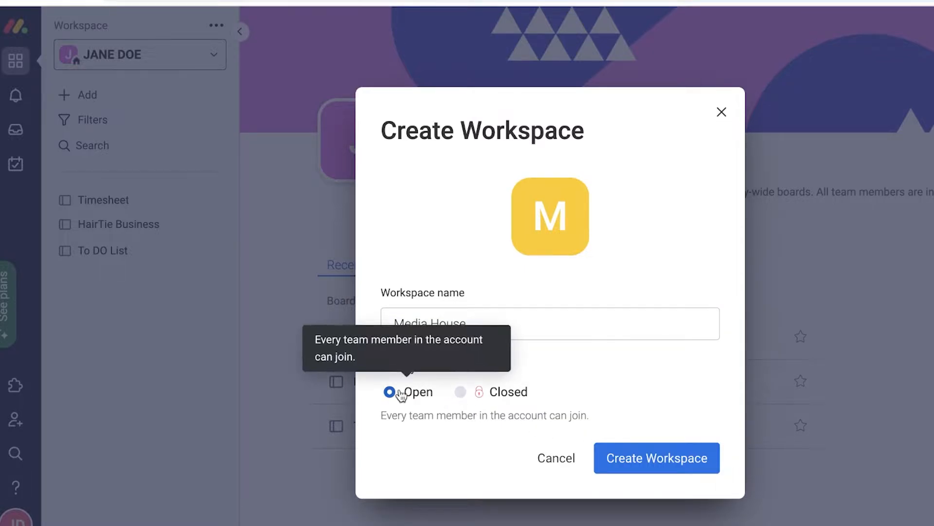
click(660, 473)
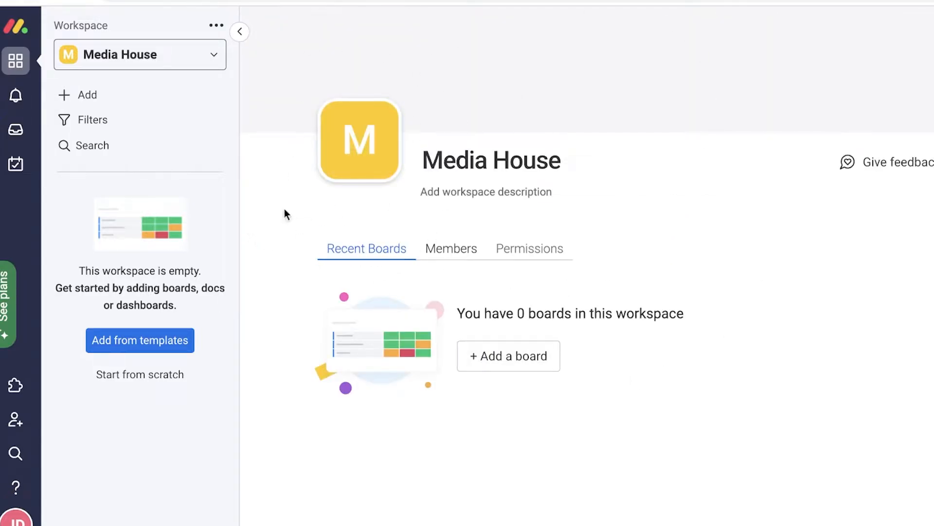
Step: Add a short description to the Media House workspace and view its members list
click(462, 192)
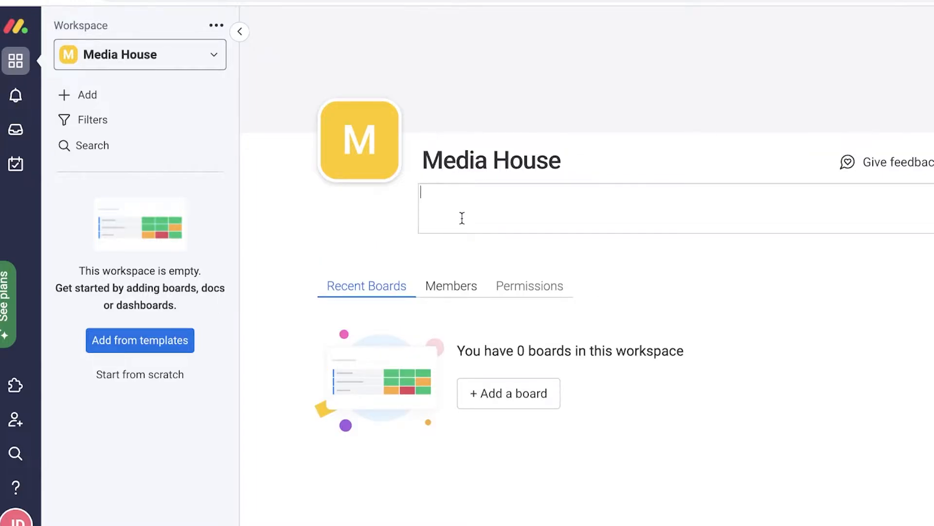
text(Janes Medua House)
click(683, 411)
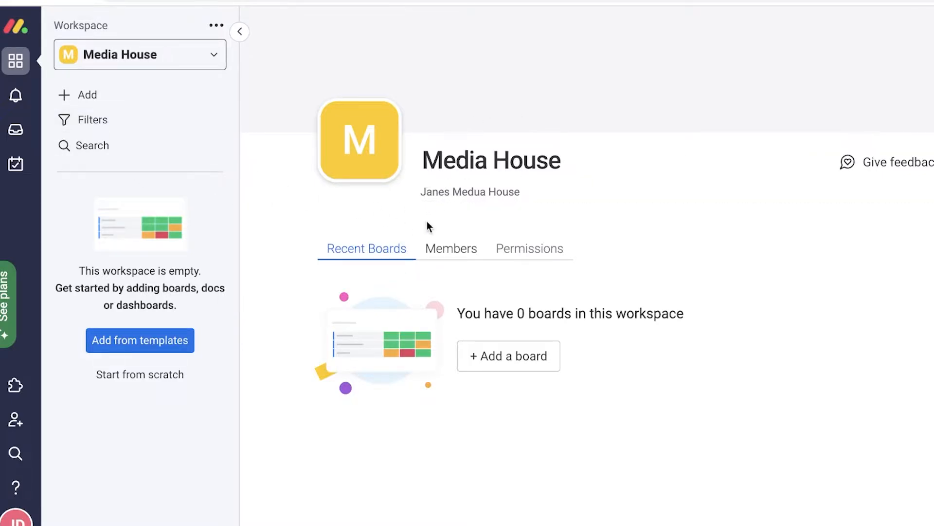
click(417, 252)
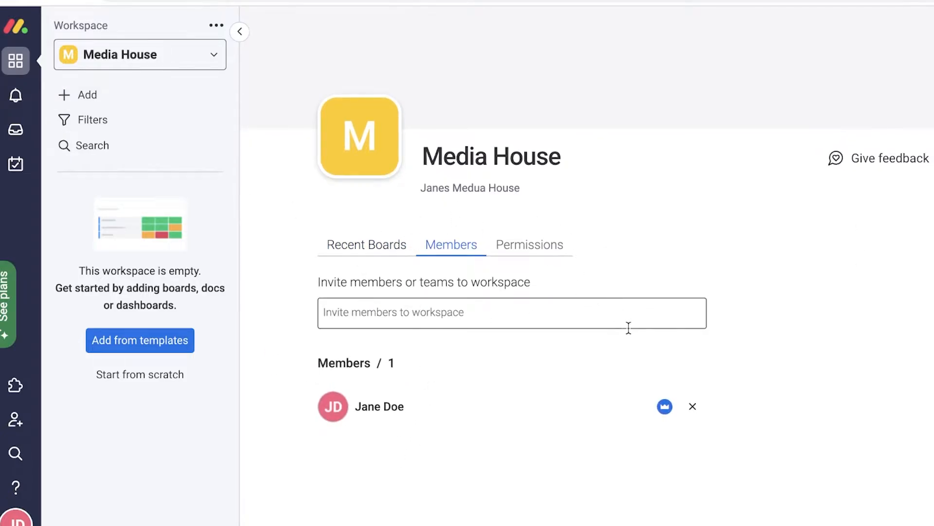
click(413, 313)
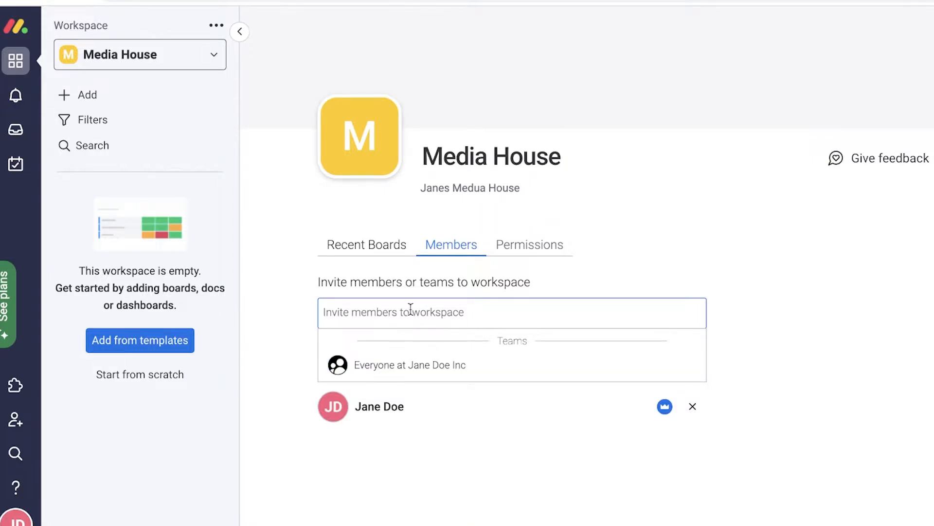
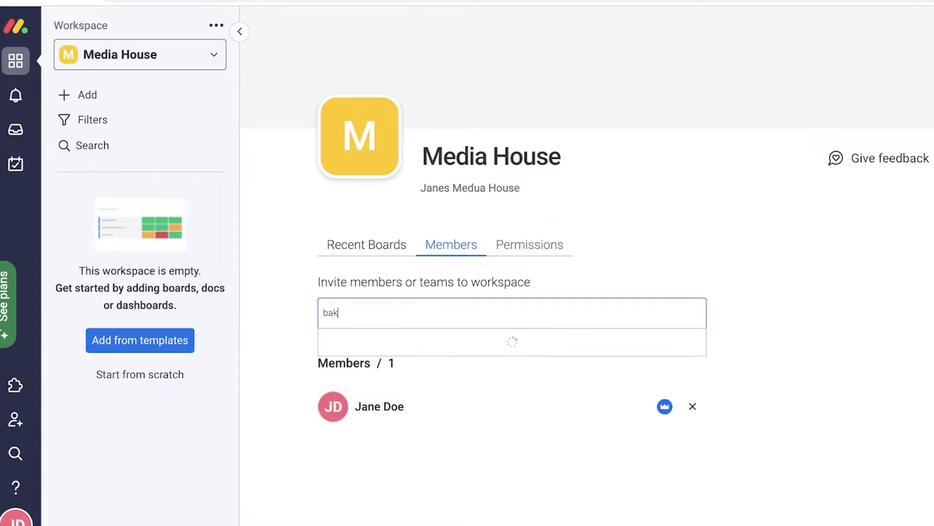
key(Escape)
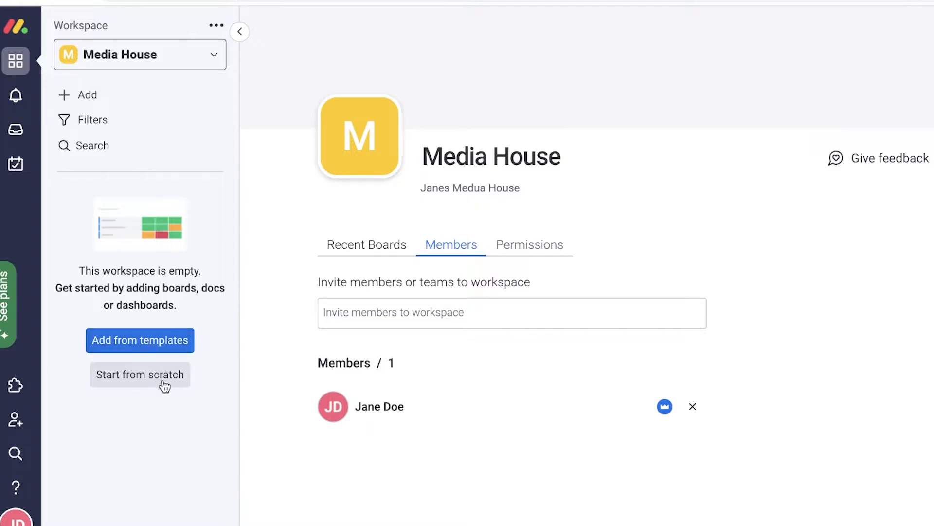
Step: Browse template categories: Content Production, Project Management, Sales & CRM, Product Management, Design, Manufacturing
click(143, 336)
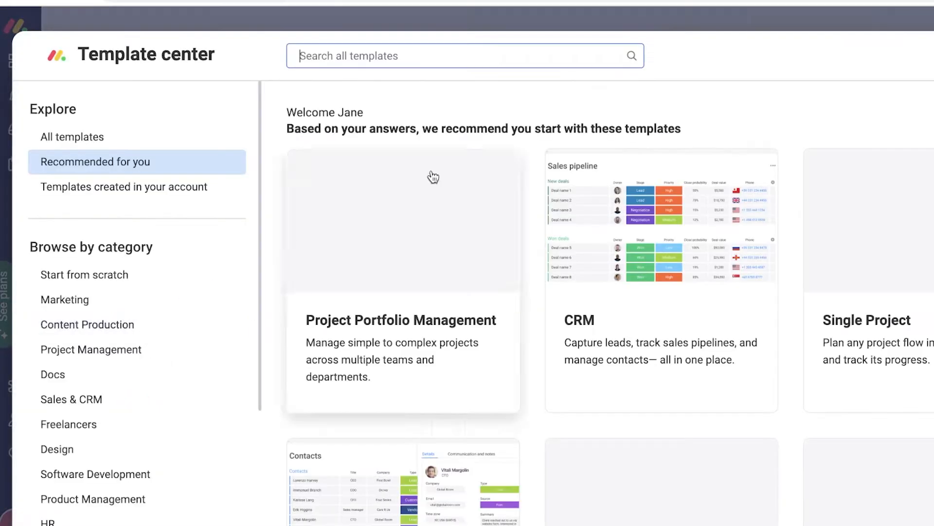
scroll(431, 175, down, 5)
scroll(131, 250, down, 5)
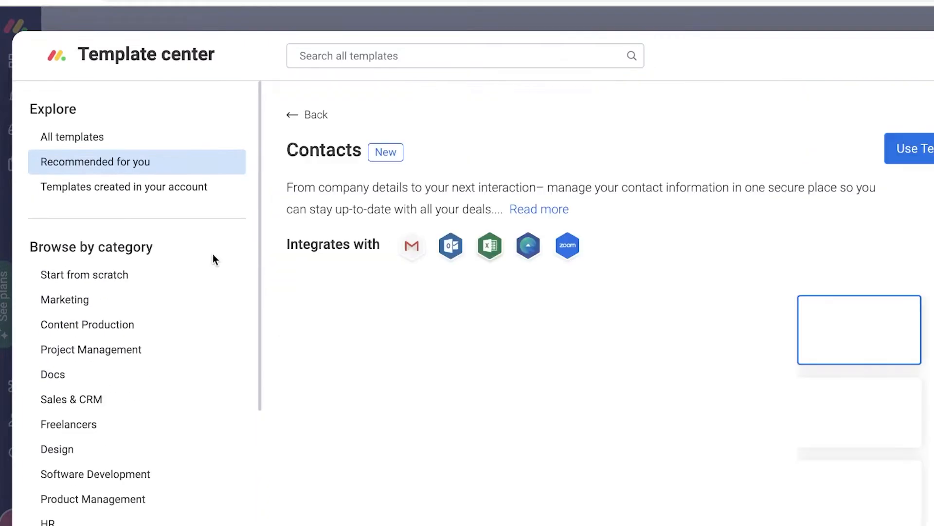
click(88, 324)
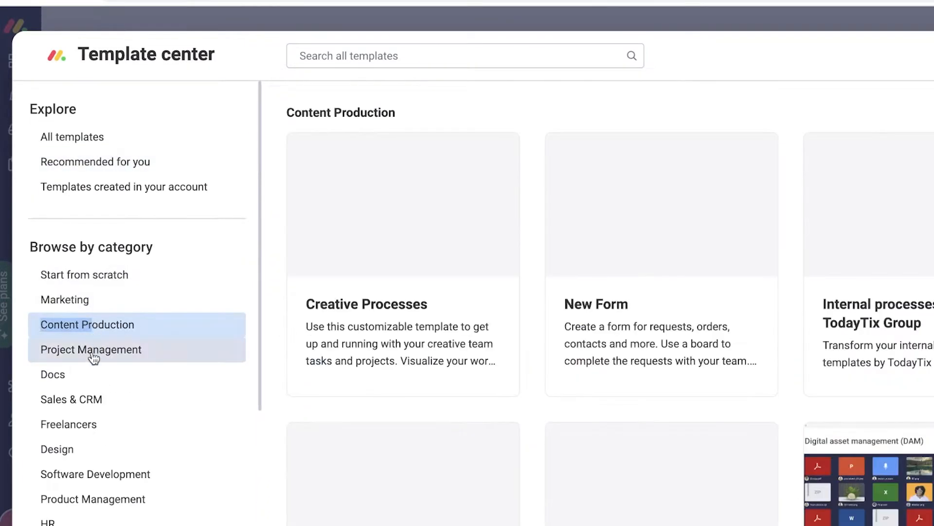
click(91, 352)
click(73, 399)
scroll(63, 410, down, 4)
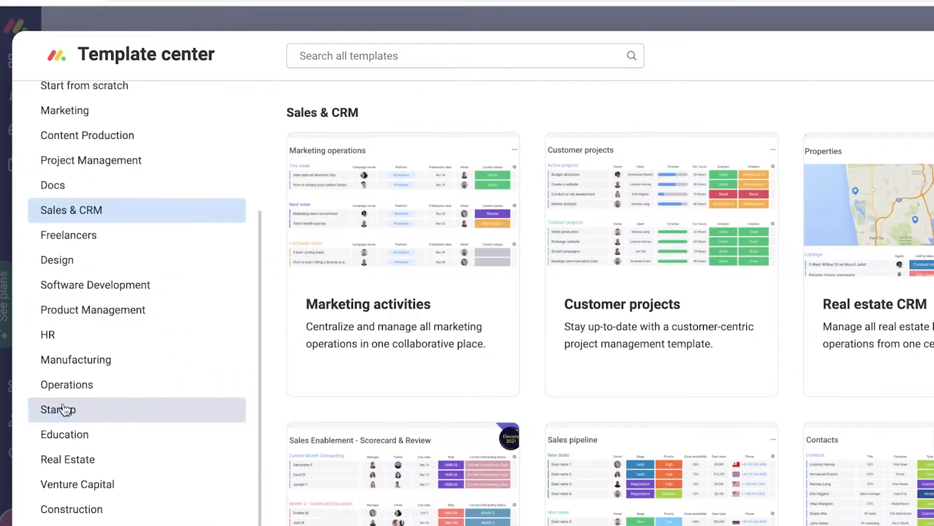
scroll(66, 370, up, 1)
click(92, 343)
click(66, 294)
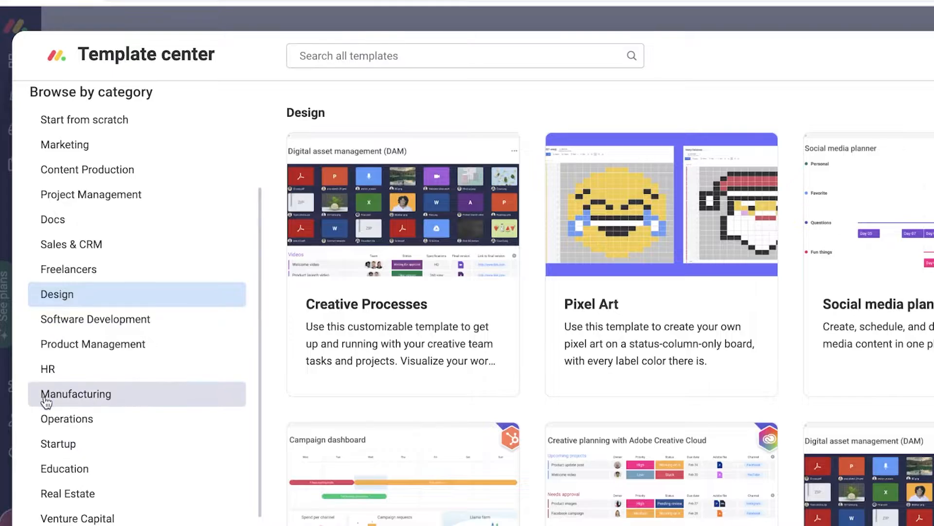
click(43, 398)
scroll(34, 452, up, 4)
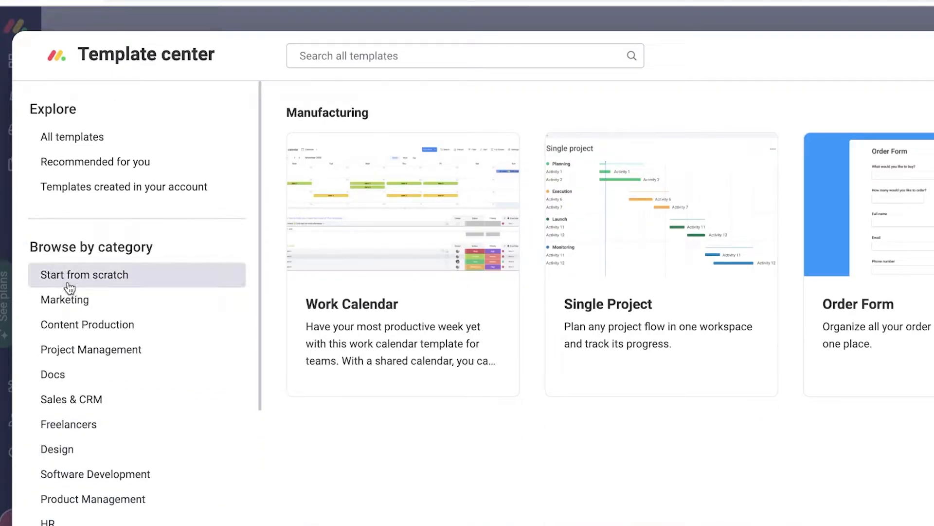
Step: Choose the Start from Scratch template and use it for a new board
click(69, 285)
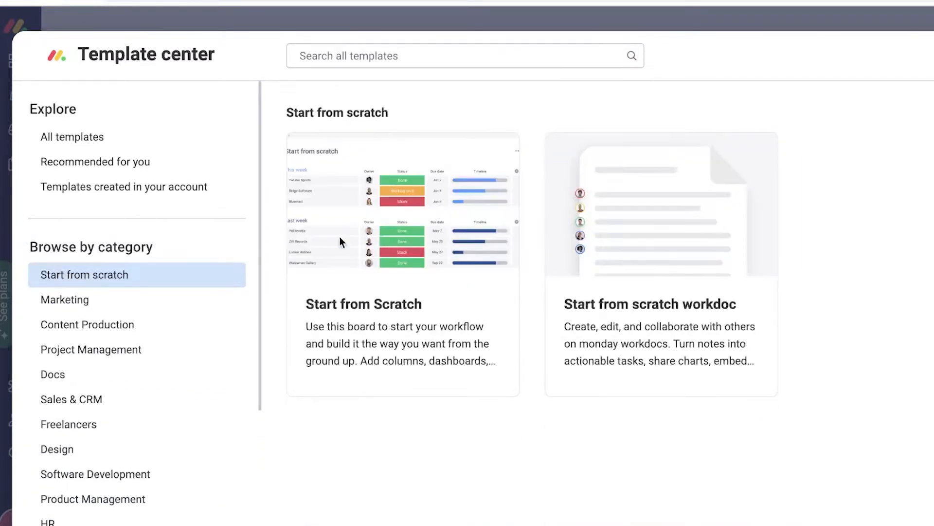
click(455, 200)
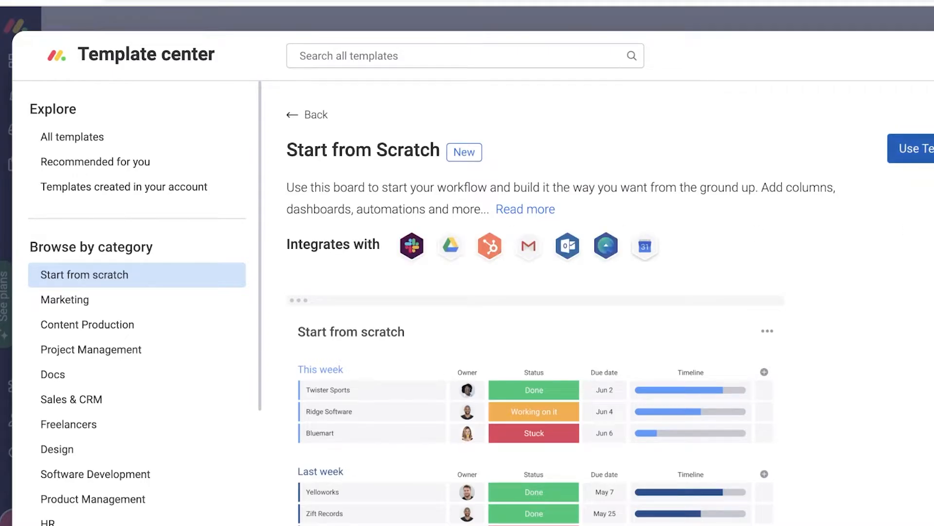
click(909, 149)
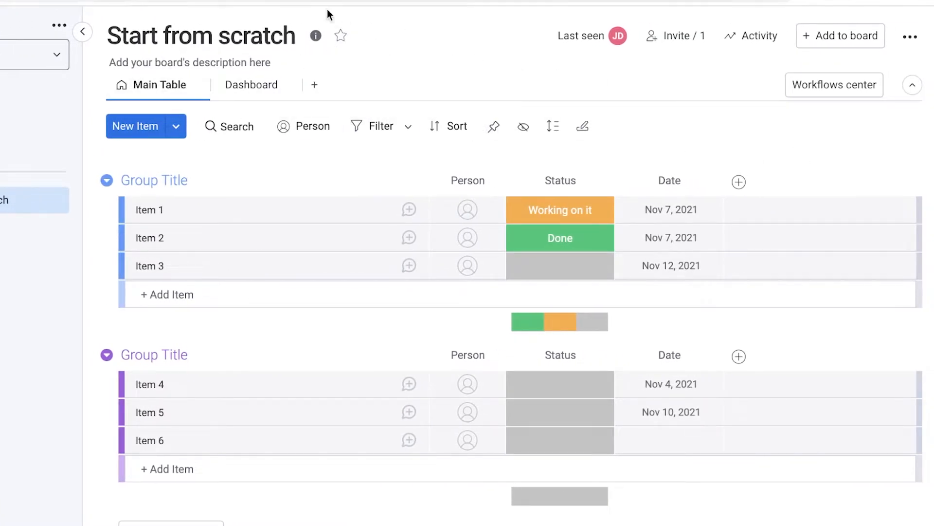
Step: Replace the new board's default title with 'IDEA BOARD'
click(252, 23)
key(ctrl+a)
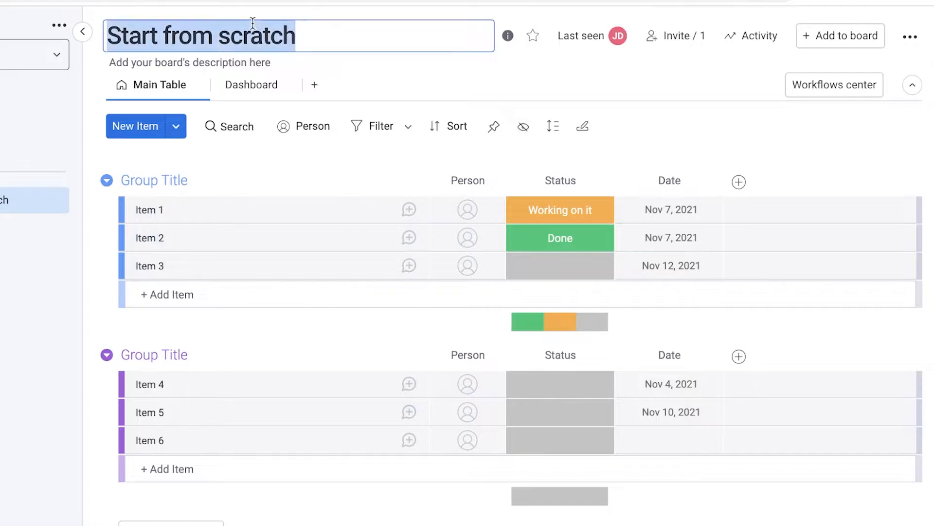
key(BackSpace)
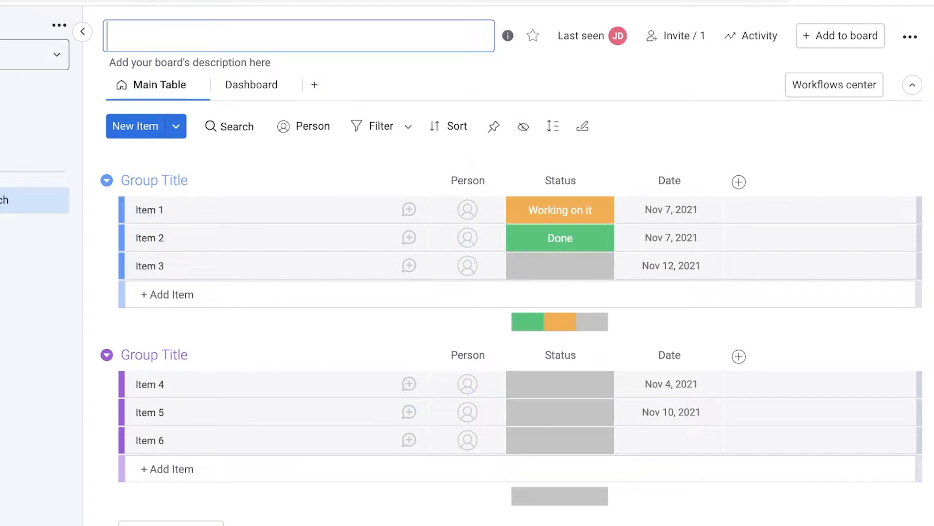
text(IDEA BOARD)
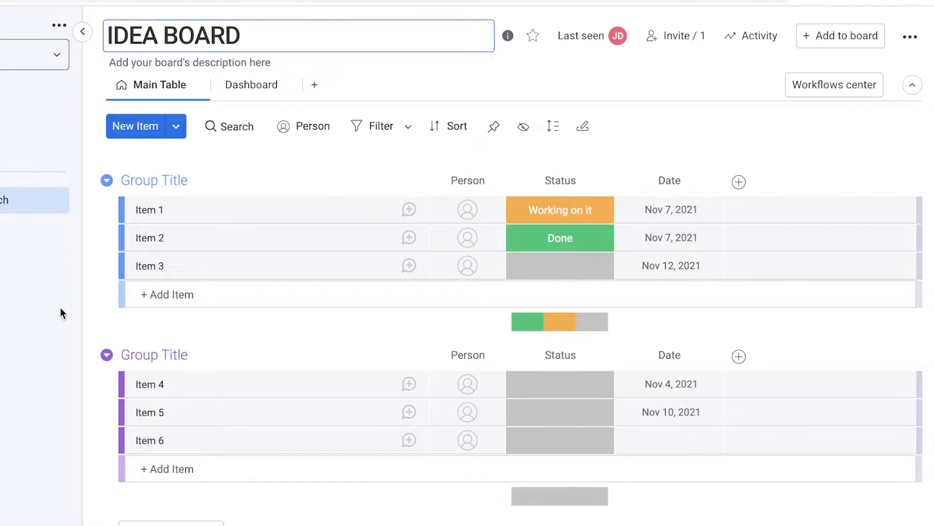
key(Return)
click(159, 179)
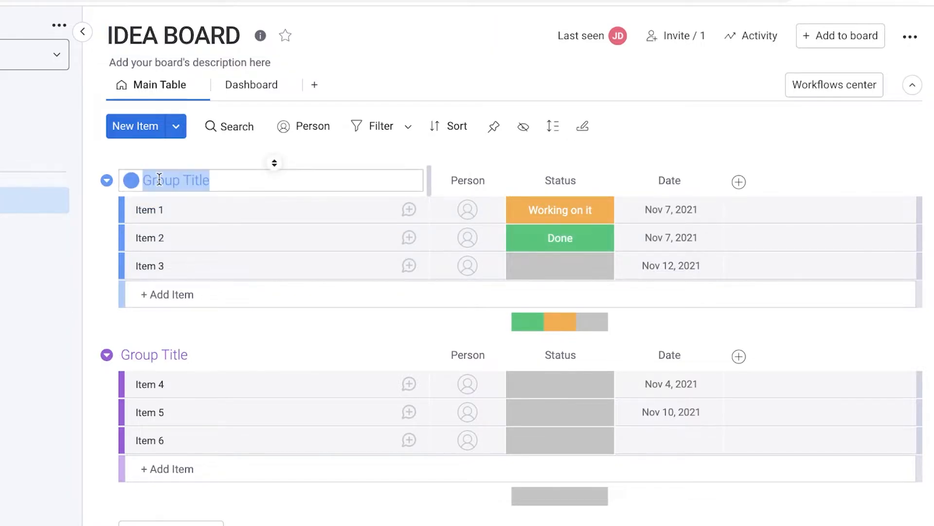
Step: Rename the two existing groups to 'IDEAS' and 'WORKING ON IT'
text(IDEAS)
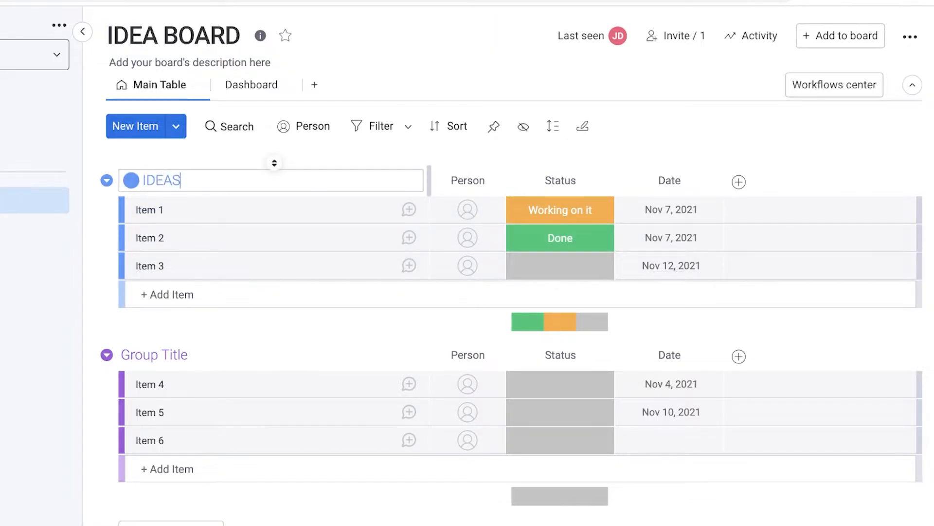
click(178, 355)
key(BackSpace)
text(WOR)
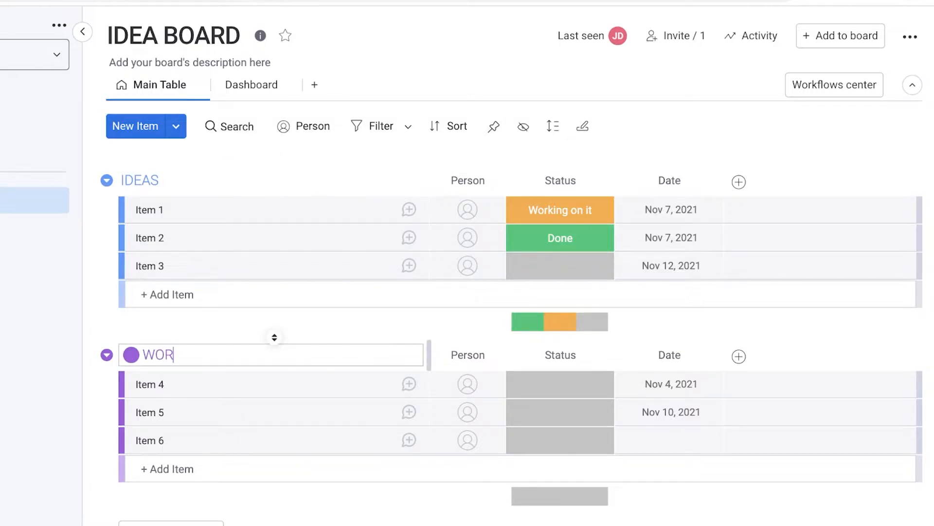
text(KING ON IT)
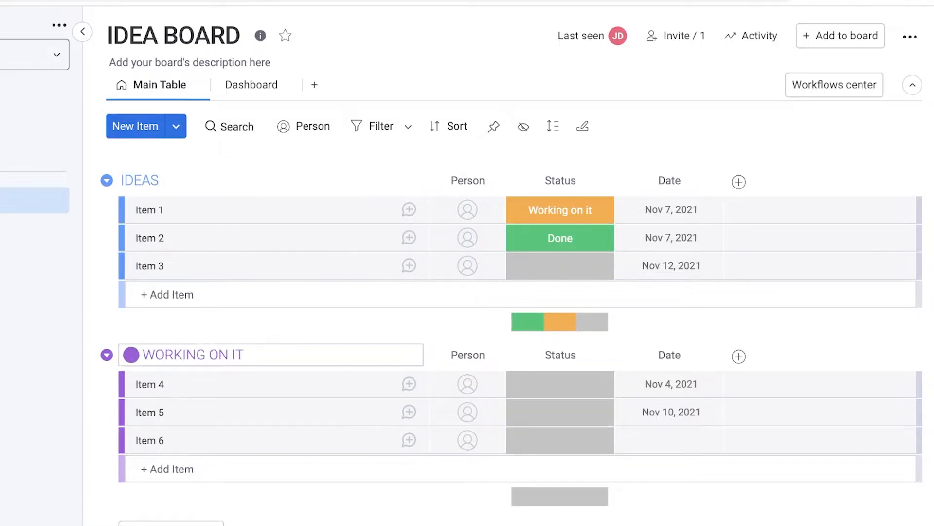
key(Return)
Step: Add two new groups named 'PASS ON THESE' and 'APPROVED IDEAS'
click(171, 523)
key(BackSpace)
key(BackSpace)
key(BackSpace)
key(BackSpace)
key(BackSpace)
key(BackSpace)
key(BackSpace)
key(BackSpace)
key(BackSpace)
key(BackSpace)
key(BackSpace)
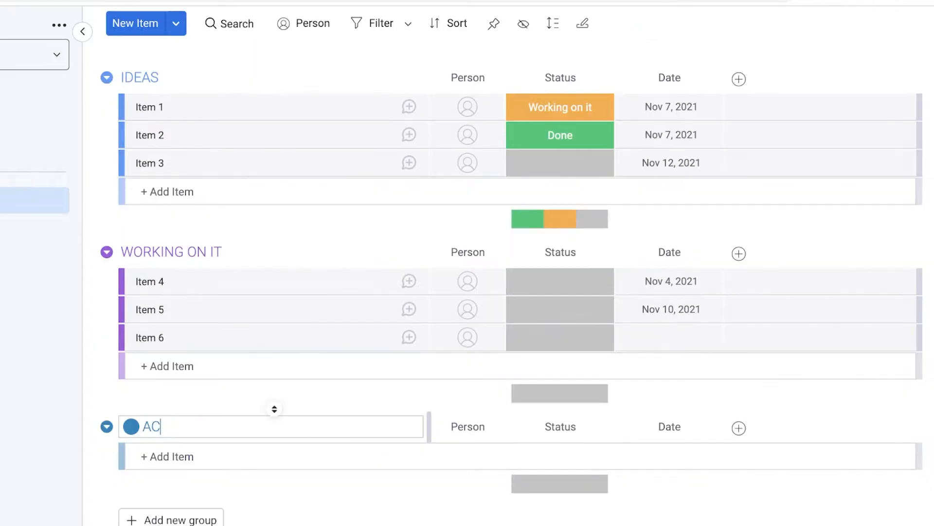
text(P)
text(PASSEON T)
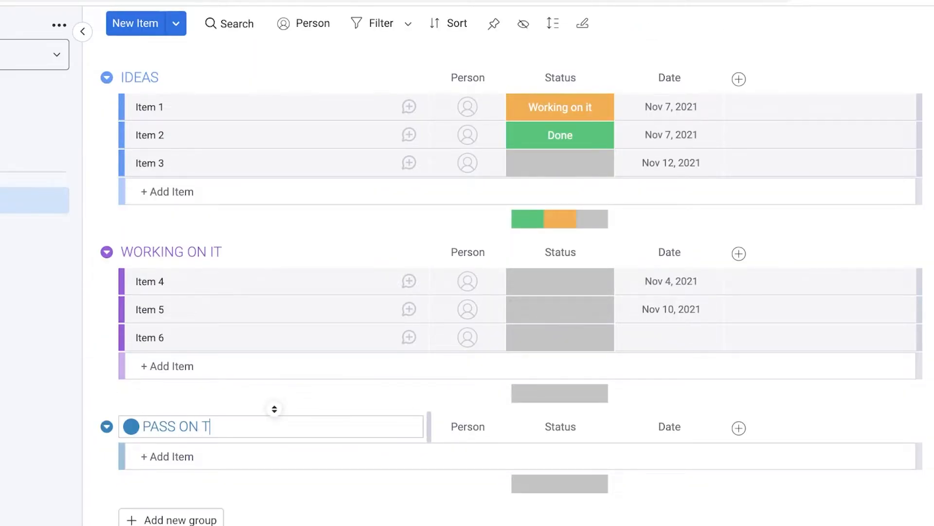
text(HESE)
click(171, 519)
click(184, 507)
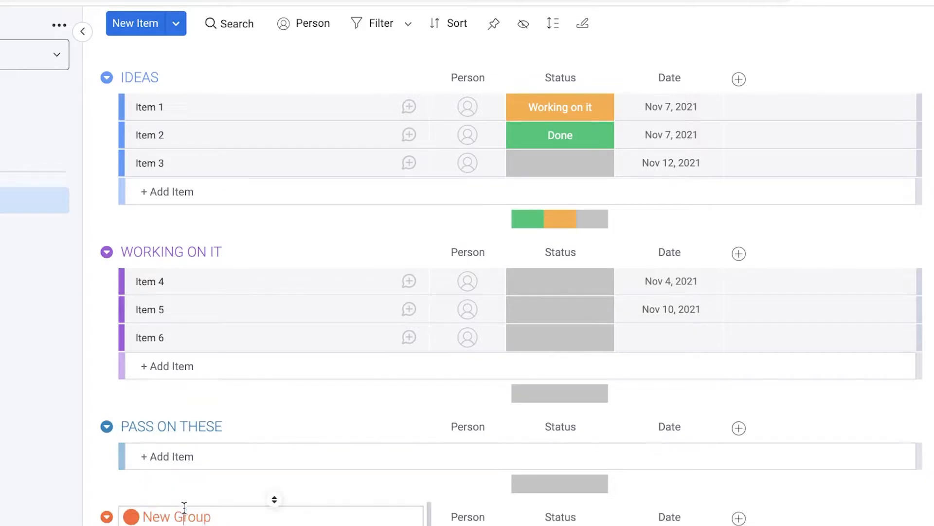
double_click(184, 508)
key(ctrl+a)
text(APP)
text(EAS)
key(Return)
scroll(152, 500, down, 2)
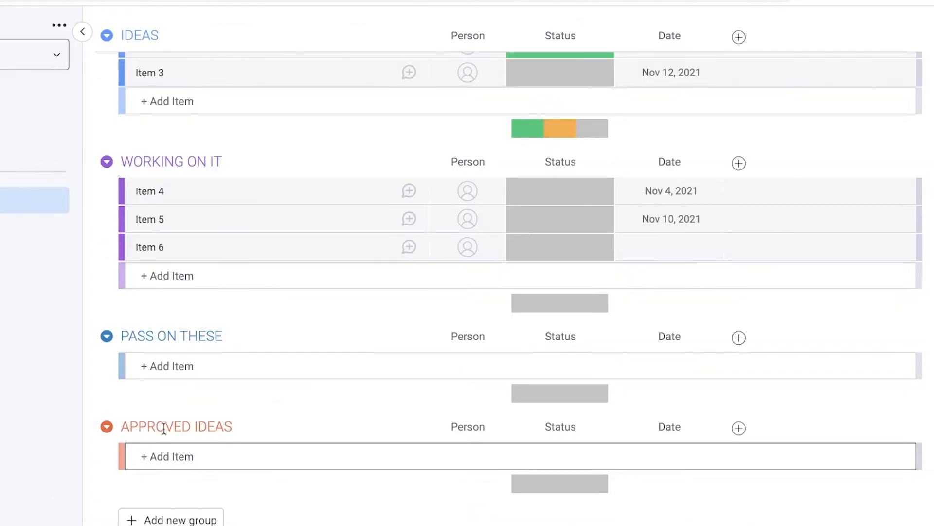
scroll(135, 495, up, 5)
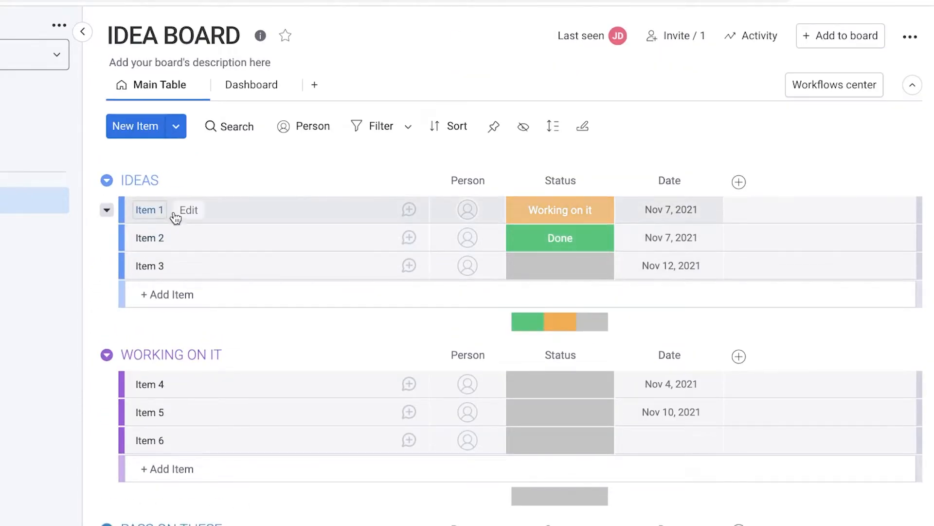
Step: Paste in a new item 'FACEBOOK MARKETING O' below Item 3 in the IDEAS group
click(151, 211)
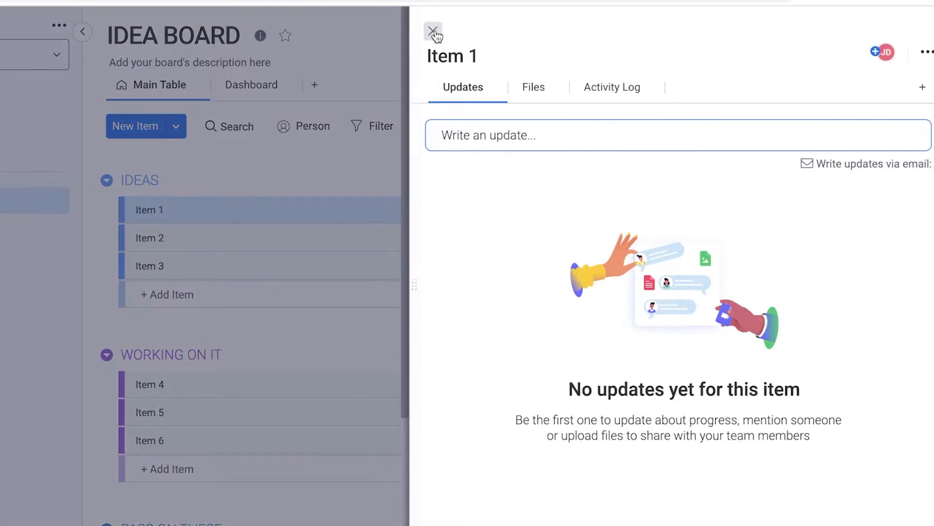
click(433, 32)
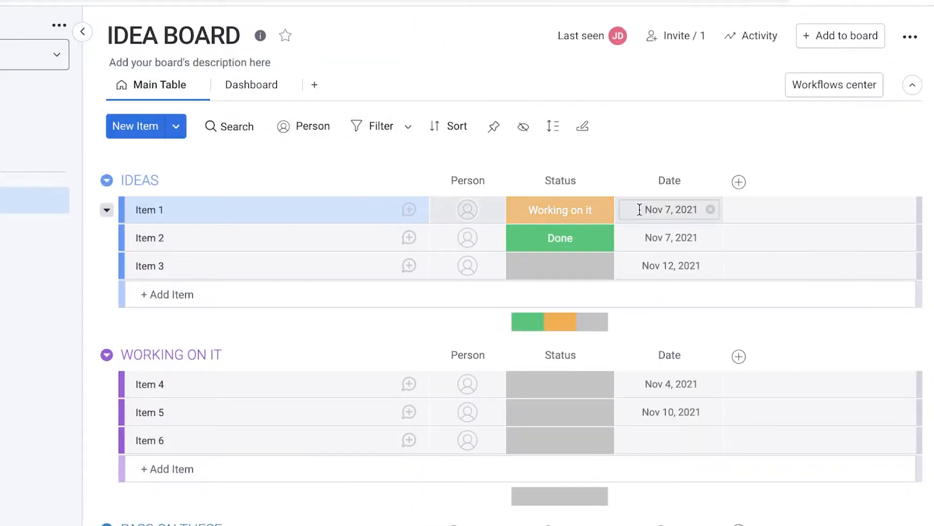
click(206, 292)
text(A)
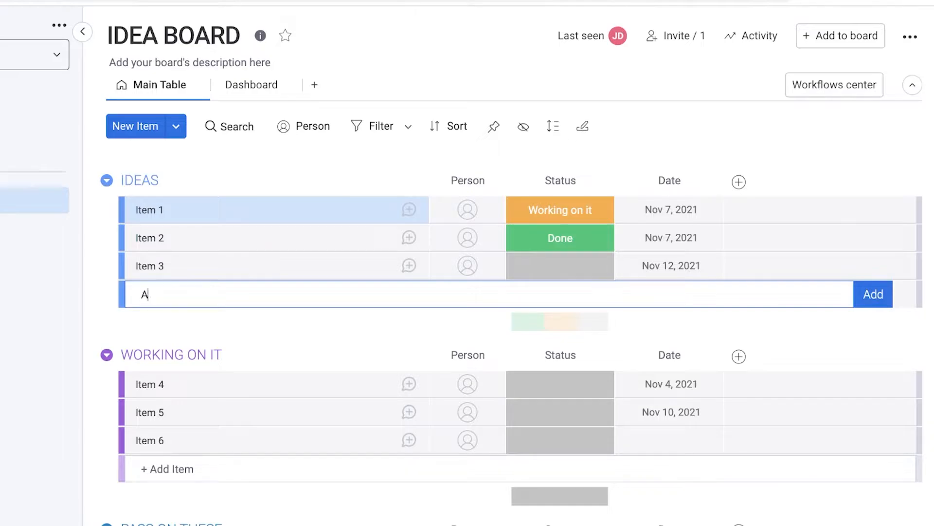
key(BackSpace)
text(FACEBOOK MARKETING O)
key(Return)
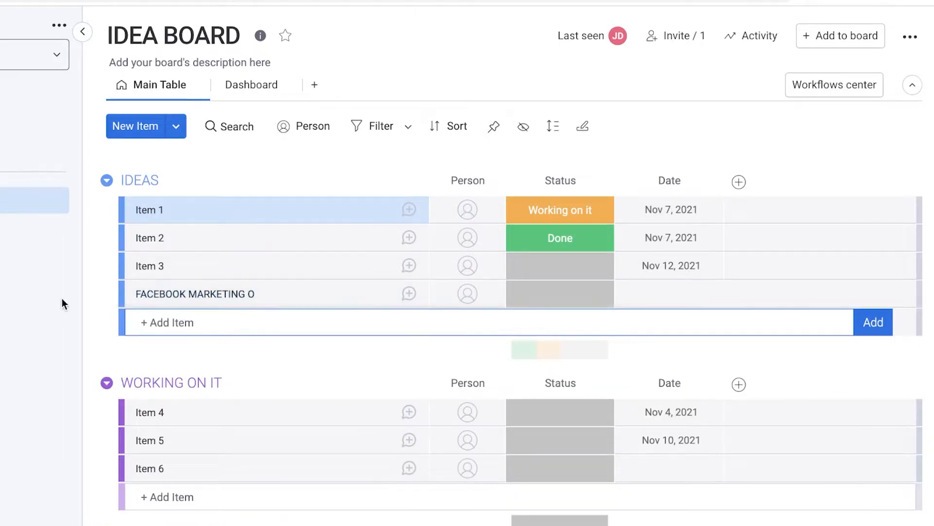
click(49, 297)
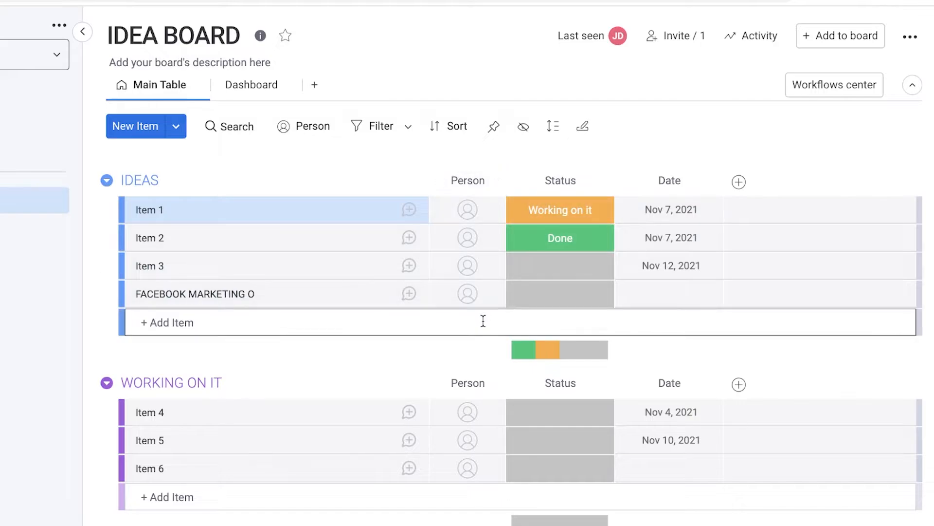
click(468, 294)
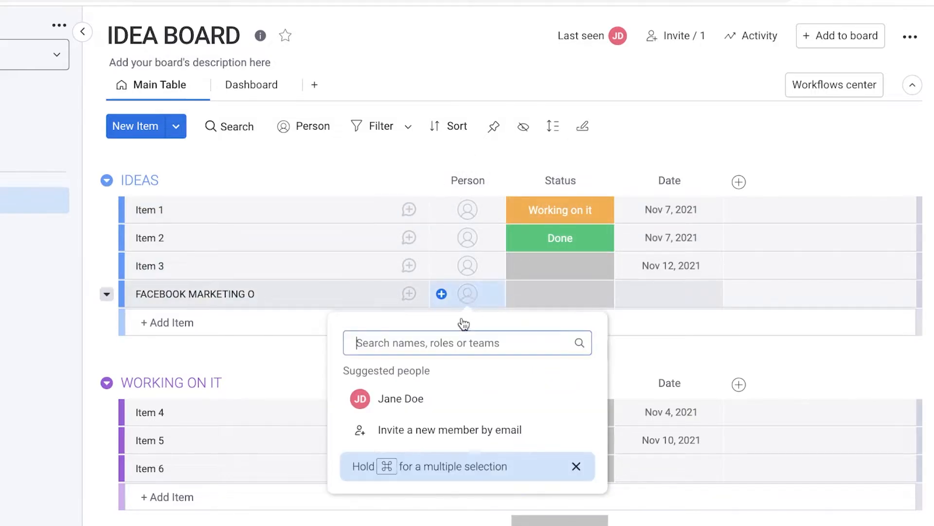
click(601, 304)
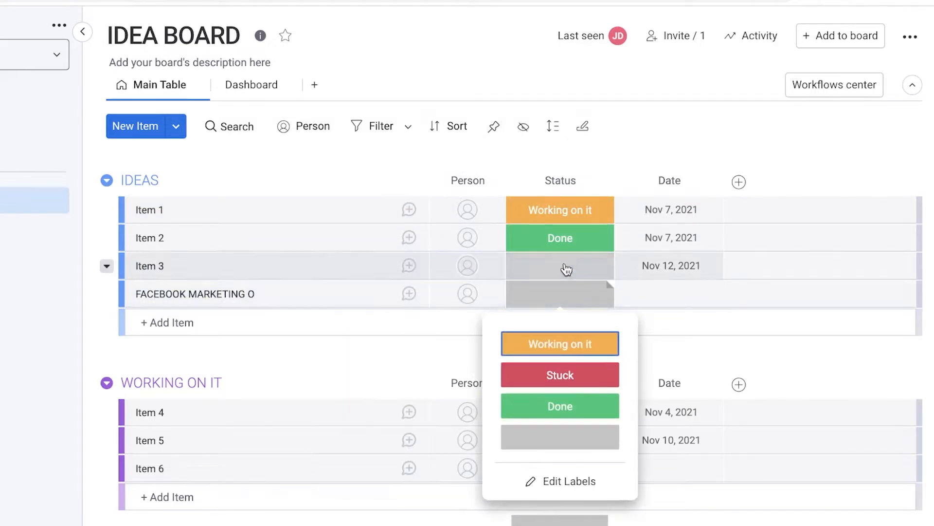
click(574, 483)
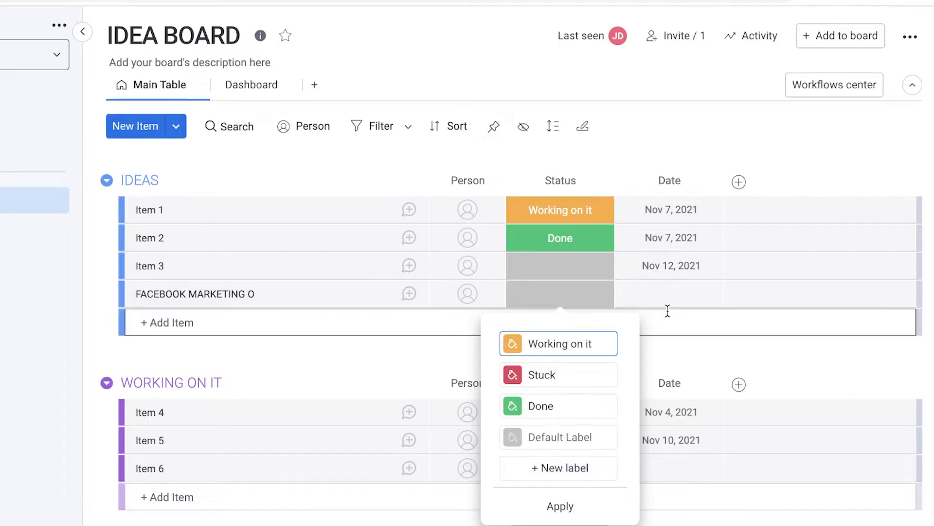
click(684, 161)
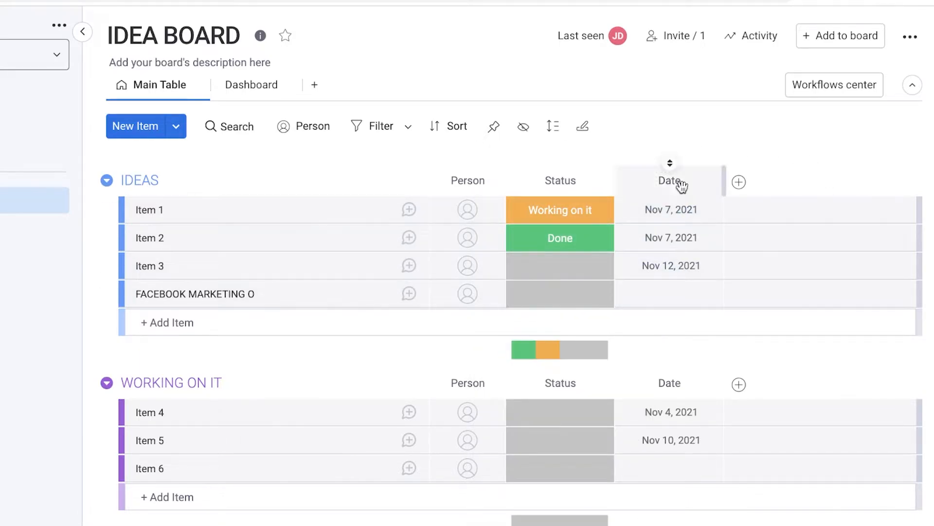
Step: Add a Subitems column to the board and give Item 1 a subitem
click(740, 182)
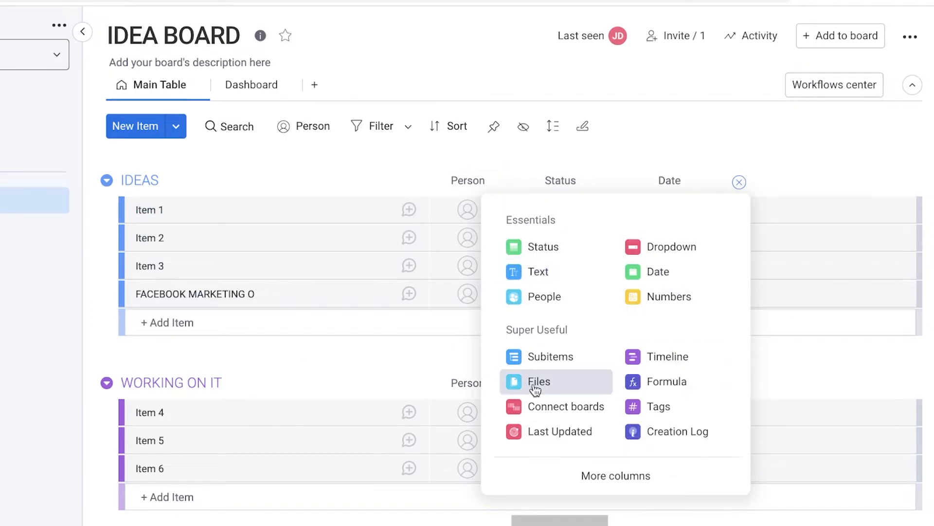
click(601, 360)
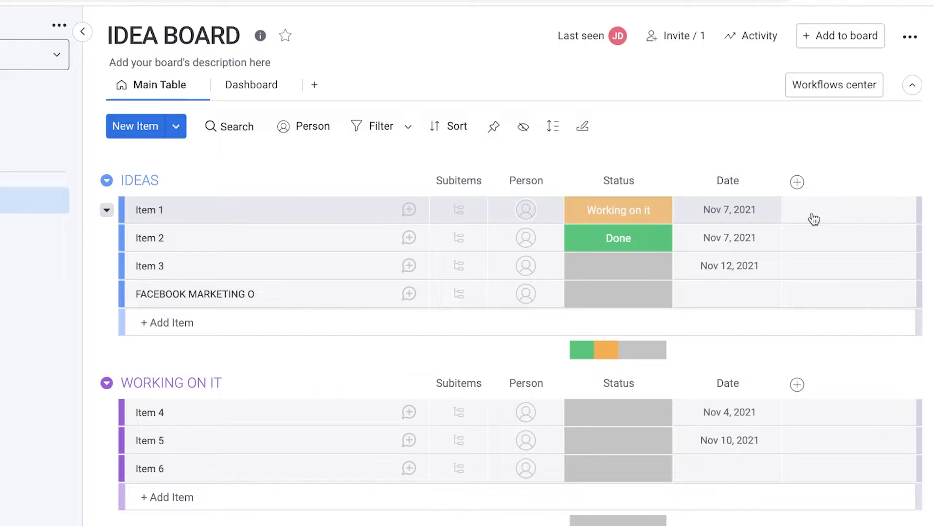
click(798, 183)
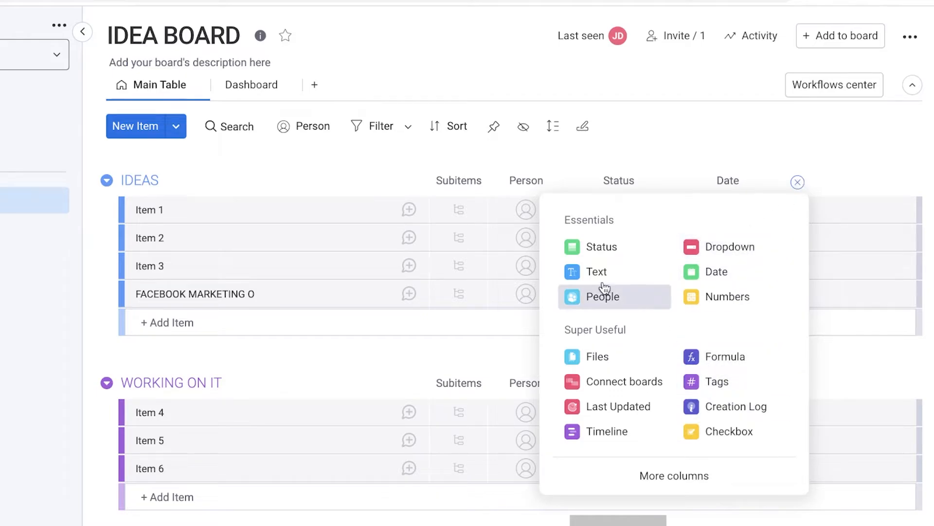
click(696, 161)
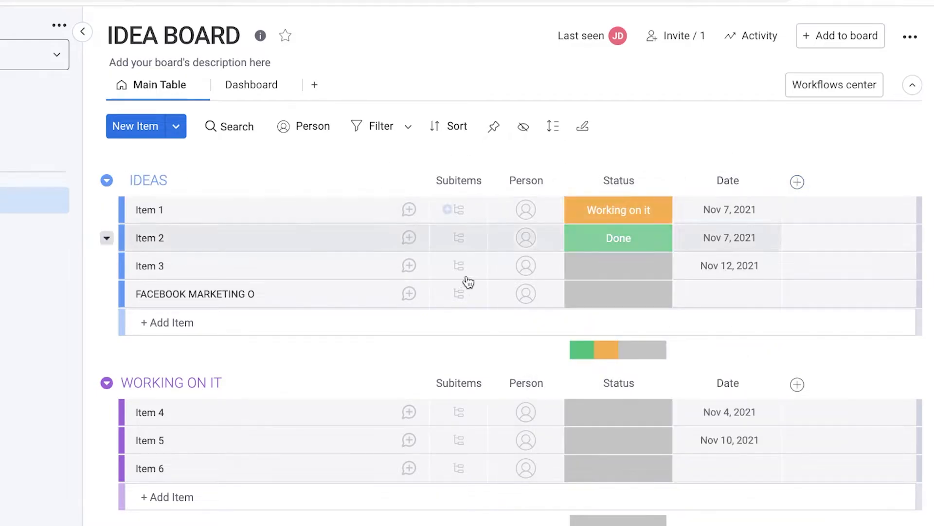
click(462, 209)
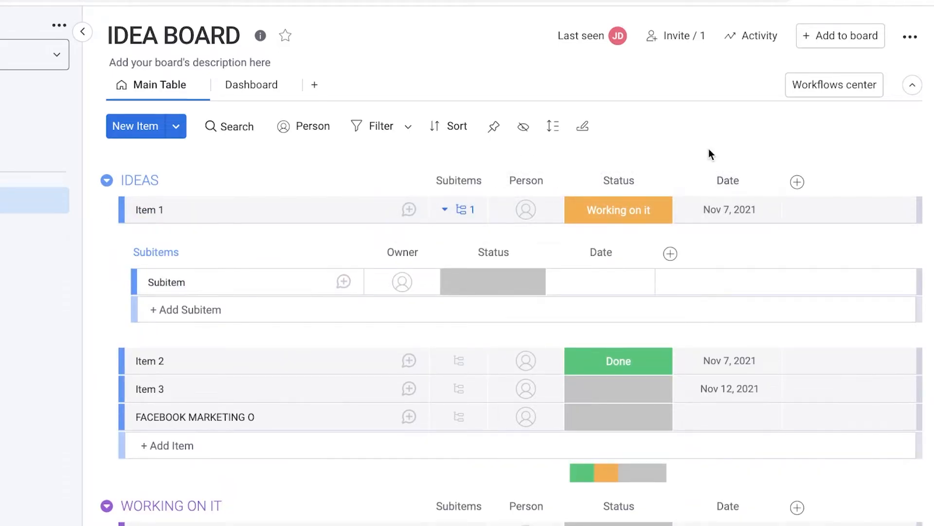
Step: Add a Dashboard view to IDEA BOARD
scroll(716, 160, down, 7)
scroll(377, 171, up, 7)
scroll(178, 227, down, 7)
scroll(421, 197, up, 7)
click(314, 86)
click(357, 152)
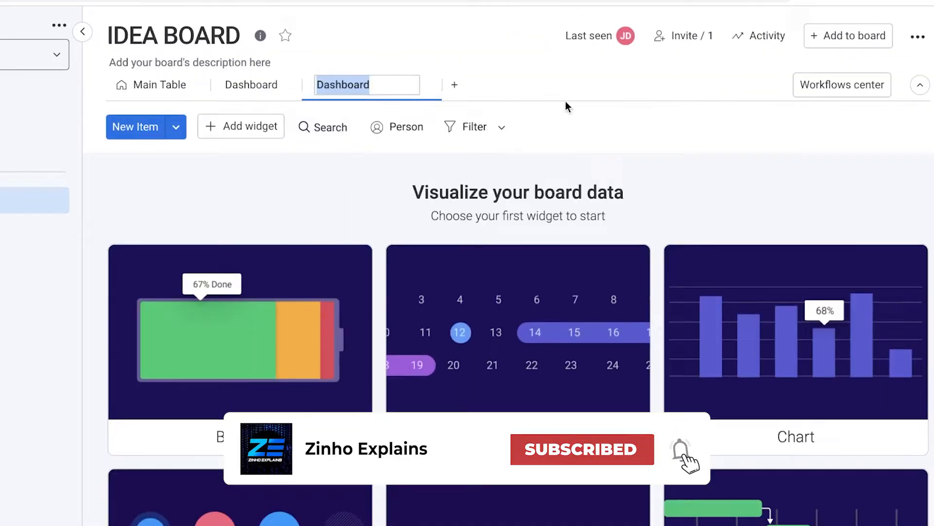
Step: Place a Battery widget on the new Dashboard and add a Kanban view grouped by Status
click(661, 190)
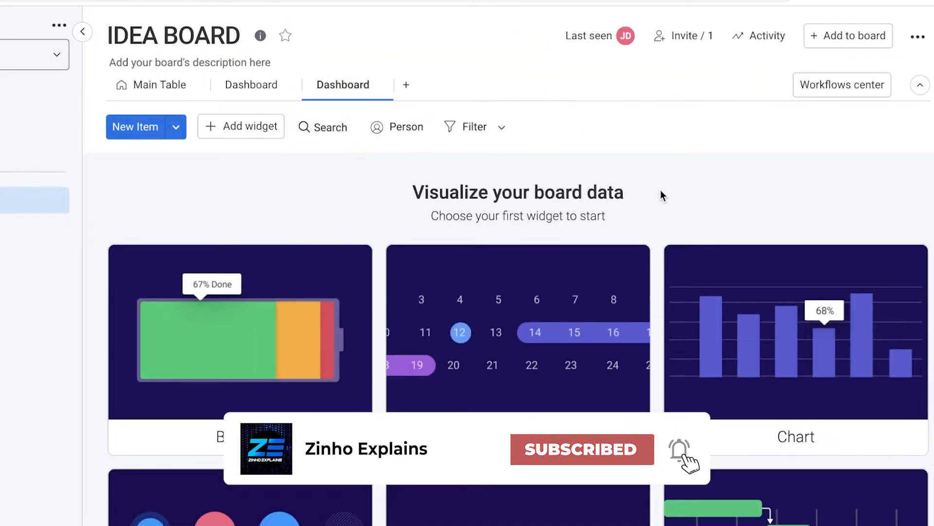
click(239, 331)
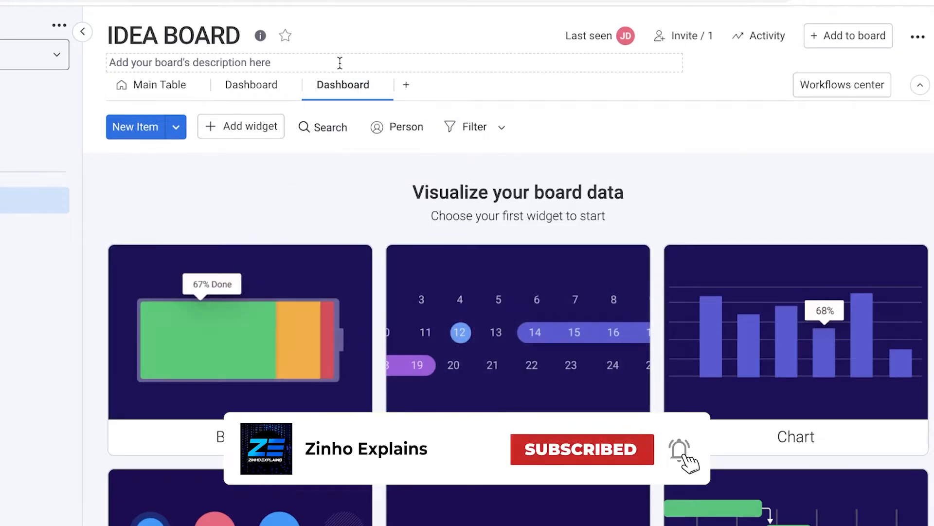
click(406, 85)
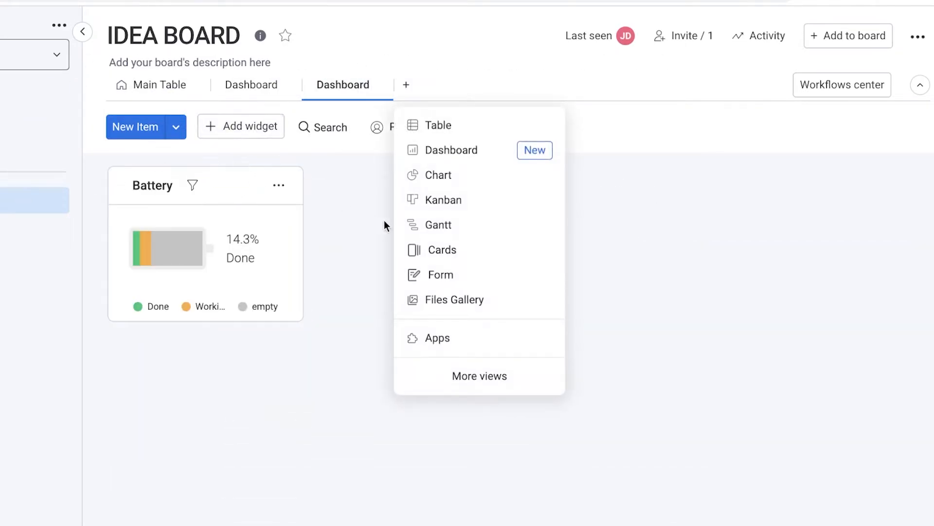
click(453, 213)
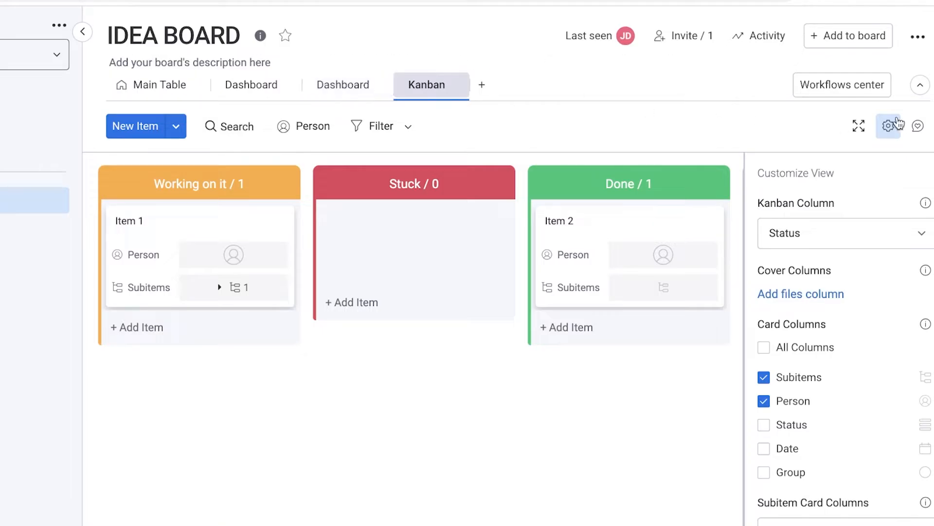
Step: In the Kanban view, move Item 1 to Stuck and Item 2 to Working on it
click(172, 85)
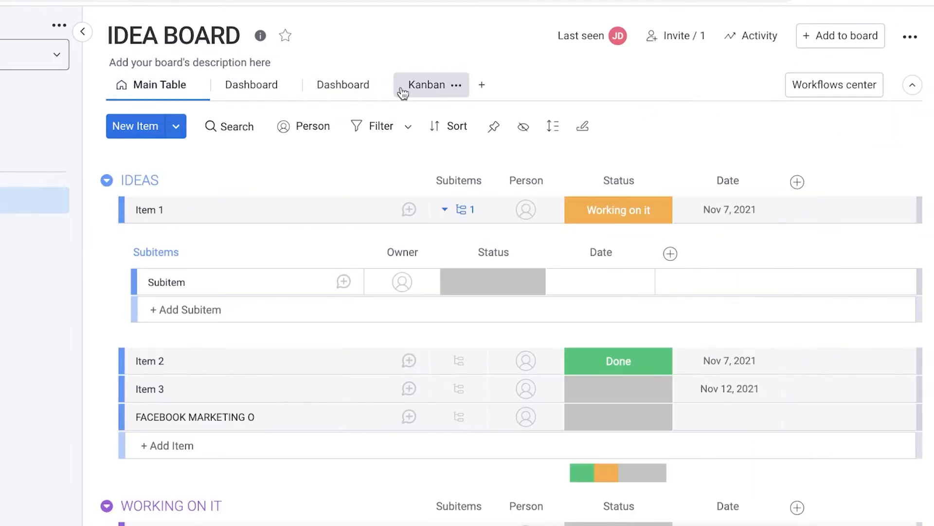
click(448, 94)
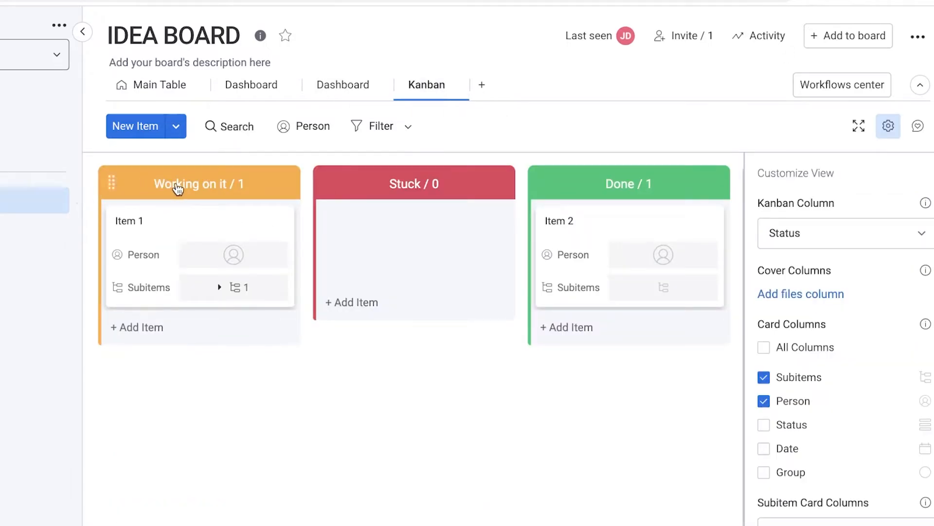
drag(154, 222, 554, 234)
mouse_move(612, 237)
mouse_down()
mouse_move(199, 229)
mouse_move(389, 243)
mouse_move(439, 231)
mouse_move(618, 230)
mouse_up()
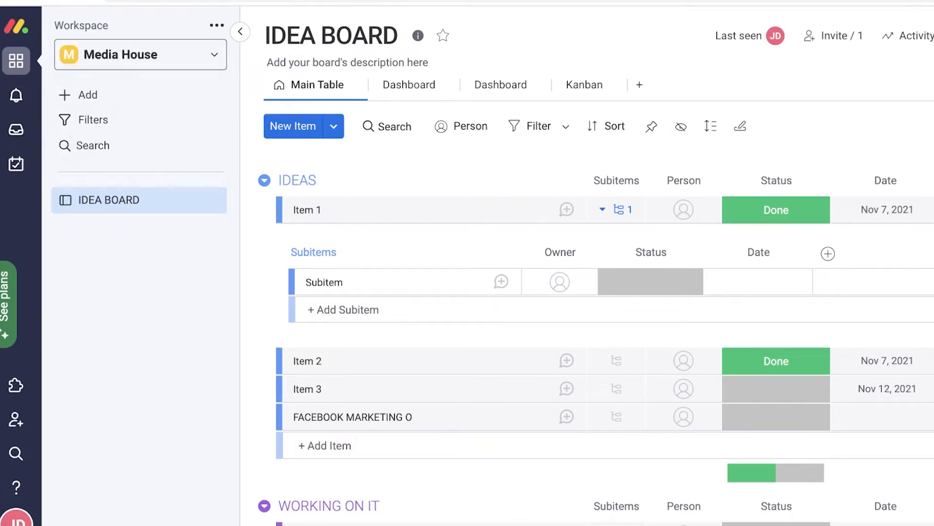
Step: Check the notifications, then open My Work to see the overdue Send Emails task
click(16, 94)
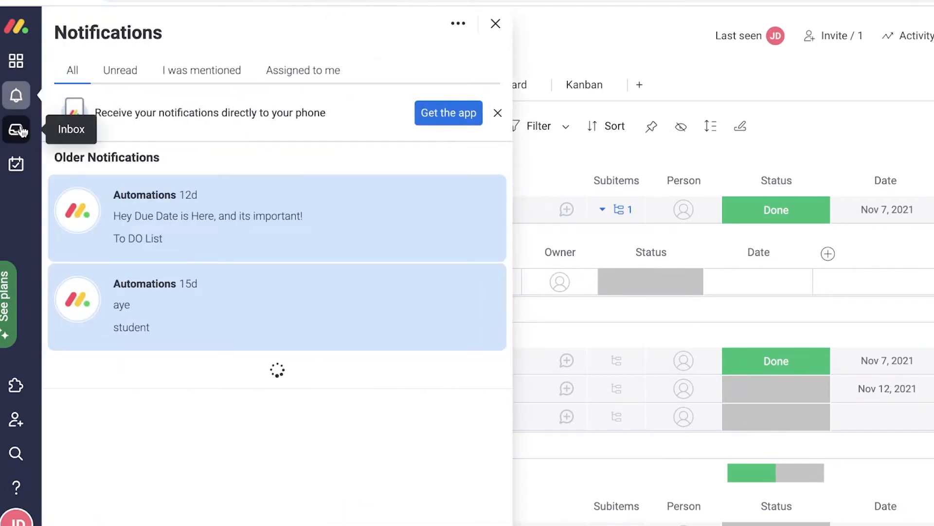
click(22, 169)
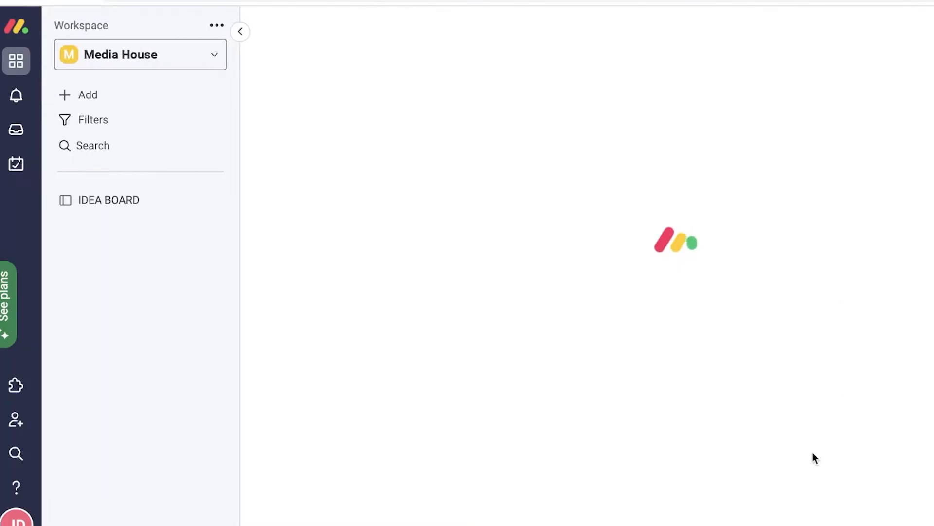
click(13, 173)
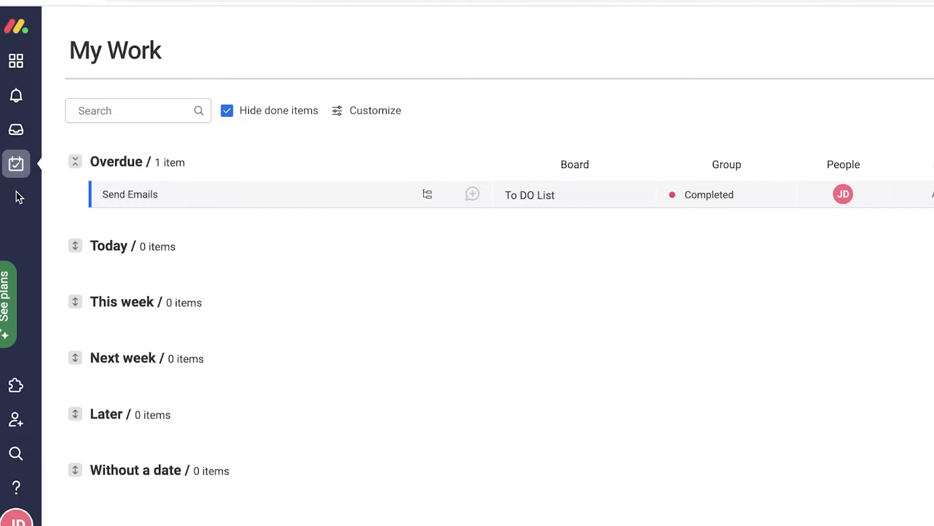
Step: Open the apps marketplace from the Media House workspace and browse its listings
click(16, 384)
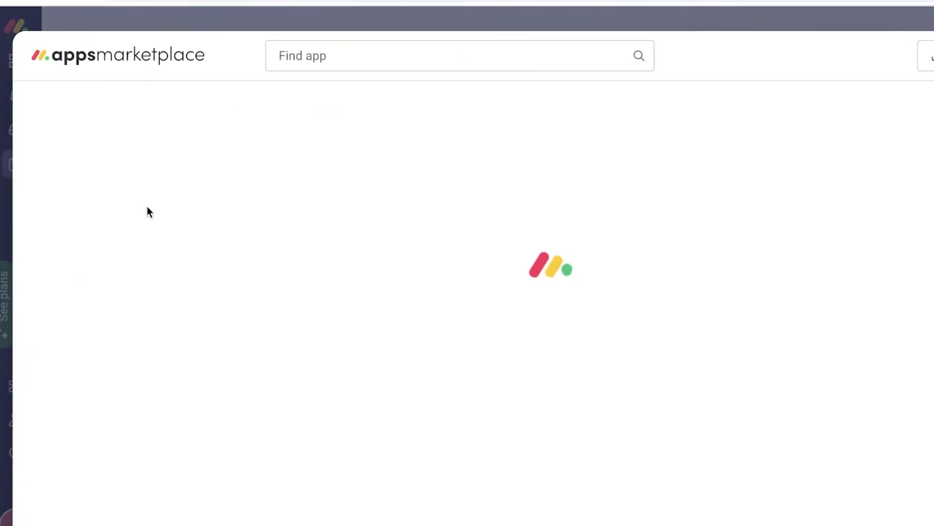
key(Escape)
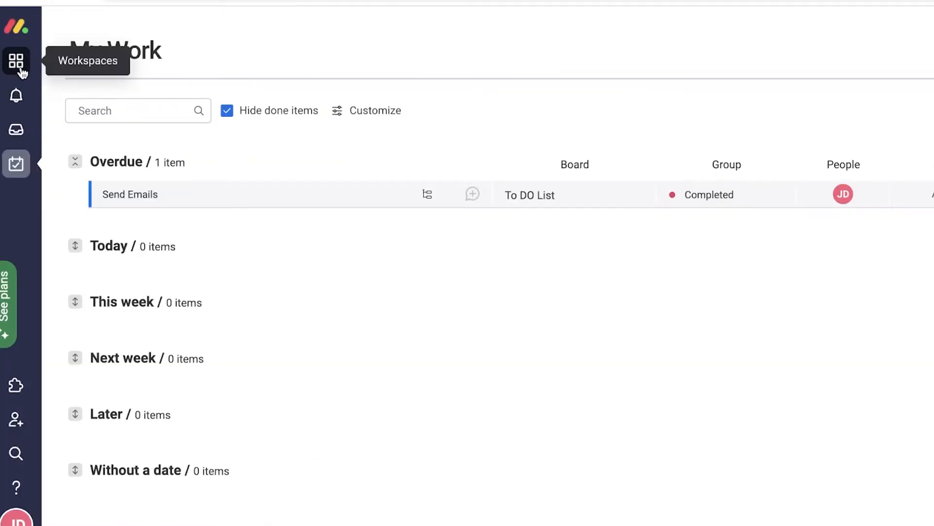
click(16, 60)
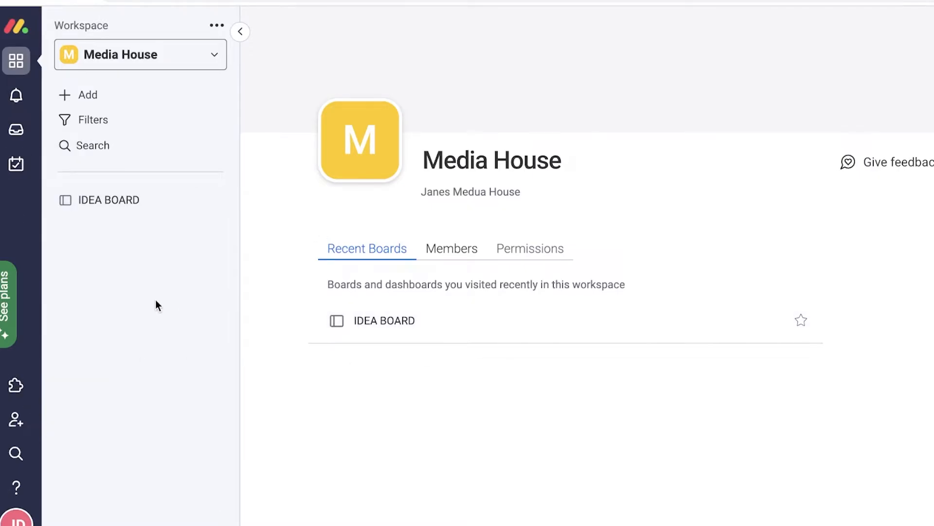
click(17, 384)
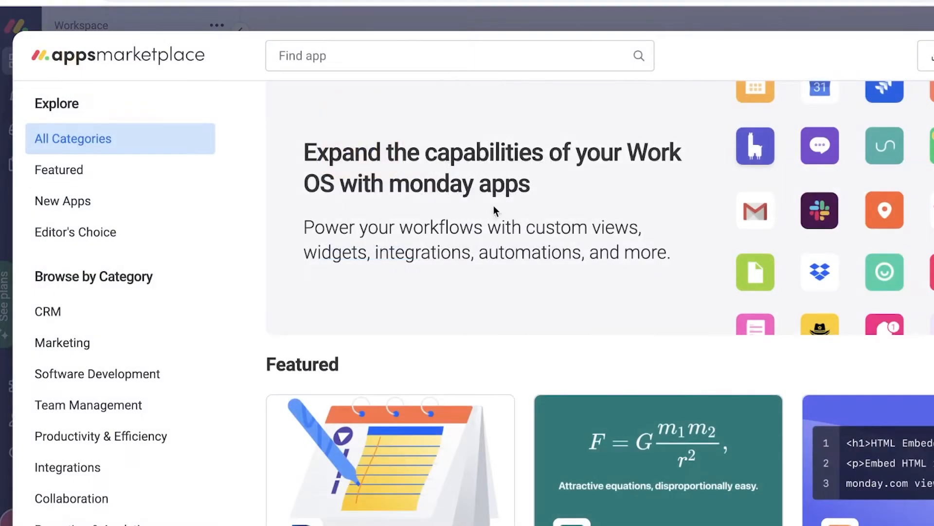
scroll(494, 210, down, 10)
scroll(497, 215, up, 3)
scroll(103, 243, down, 7)
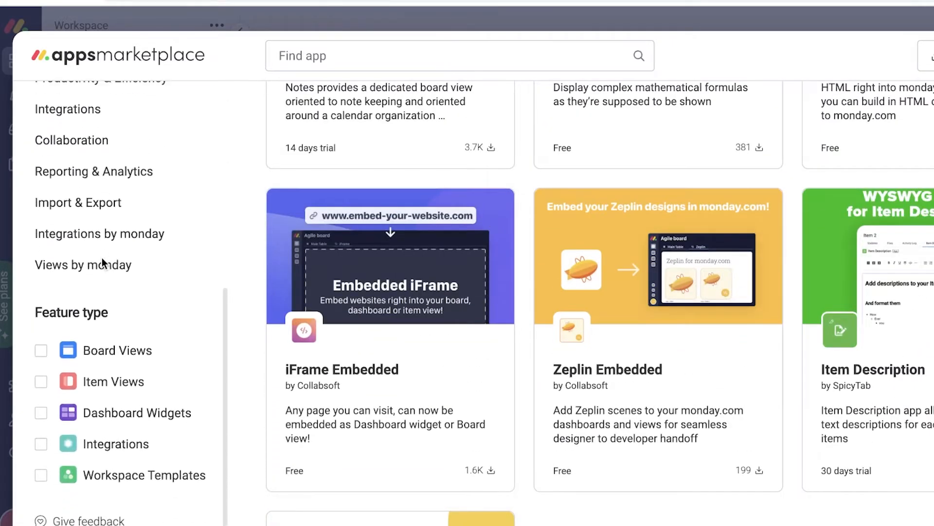
scroll(103, 263, up, 6)
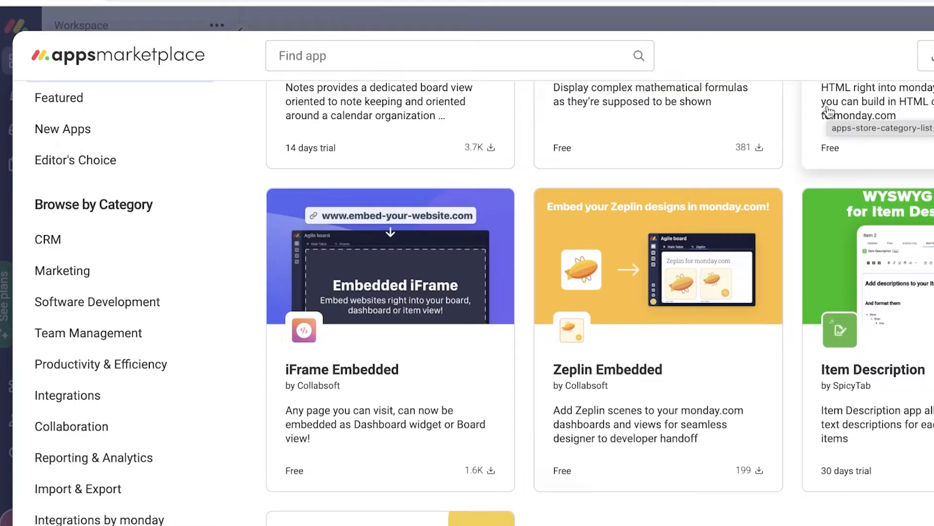
scroll(779, 136, up, 10)
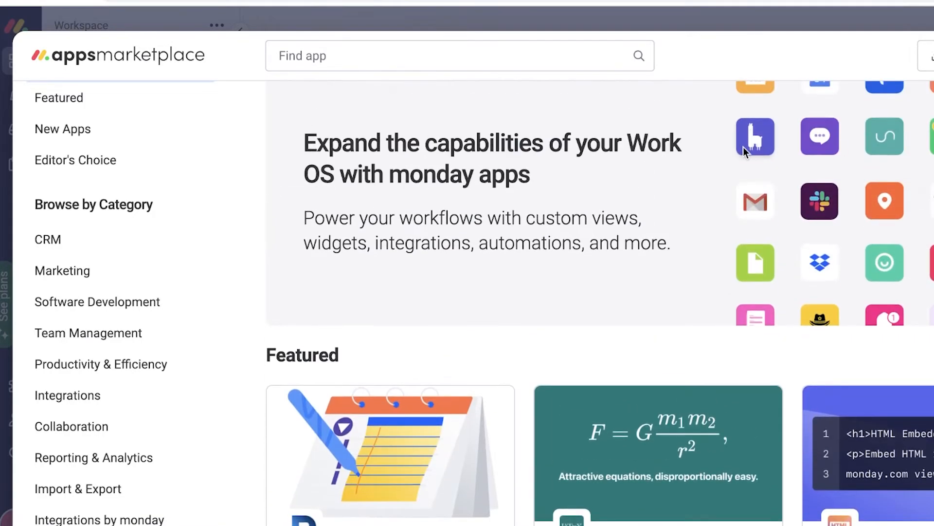
scroll(730, 153, down, 5)
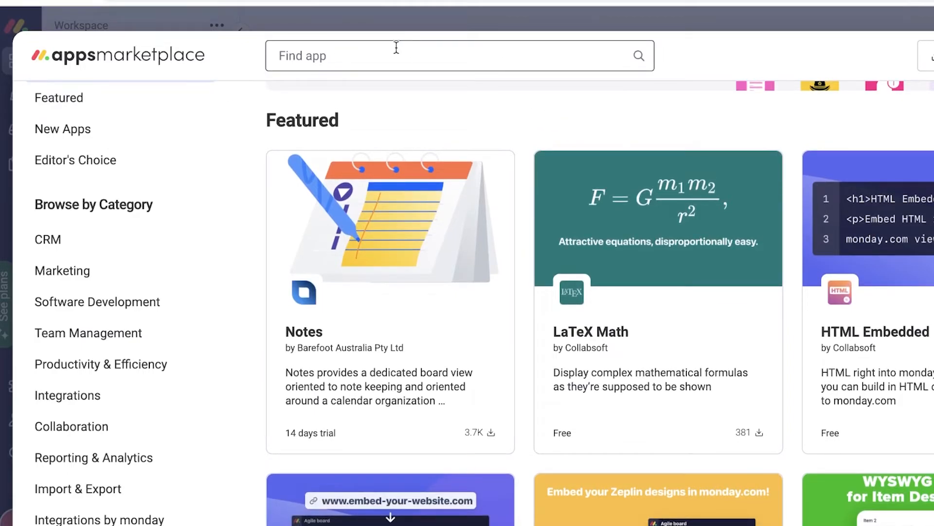
Step: Search the marketplace for 'time tracker', then reopen the IDEA BOARD
text(time tr)
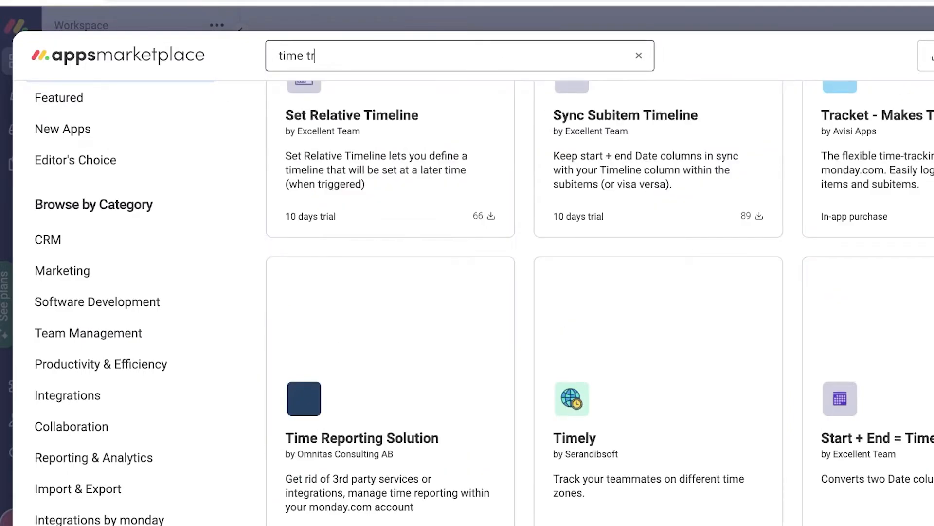
text(acker)
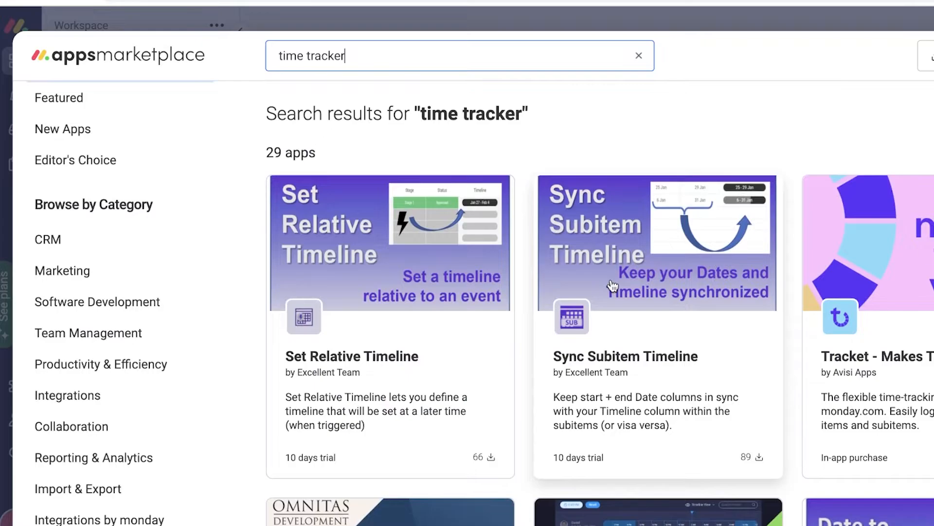
scroll(506, 263, down, 15)
scroll(492, 263, up, 5)
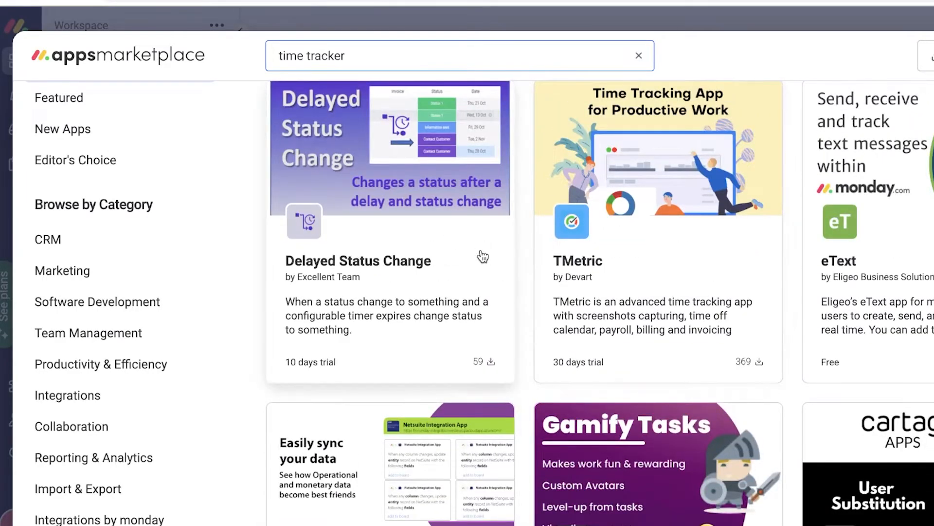
scroll(681, 248, down, 12)
key(Escape)
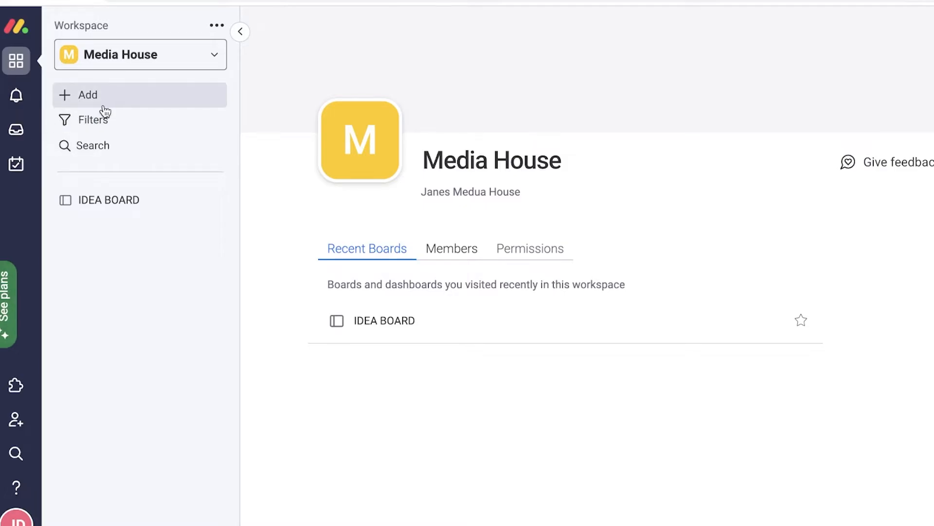
click(87, 210)
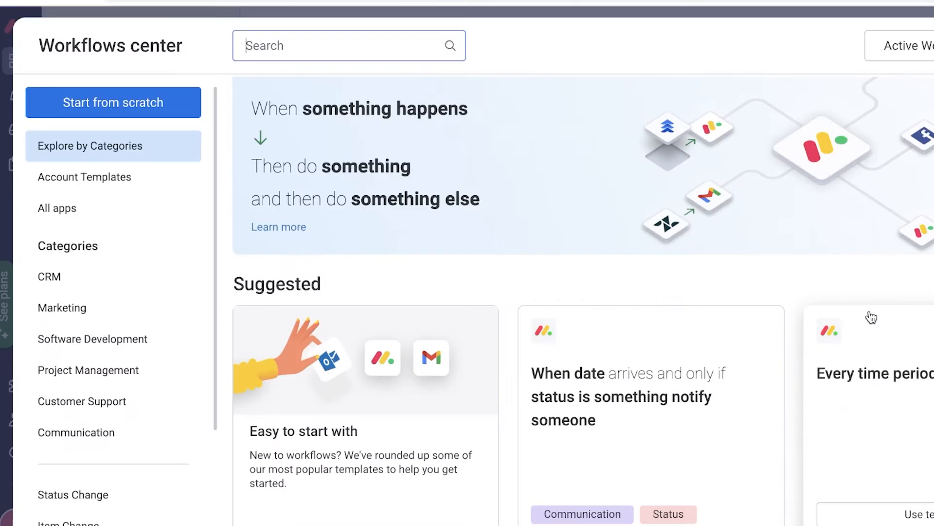
Step: Show the Workflows center's automation templates explored by category
scroll(779, 108, down, 3)
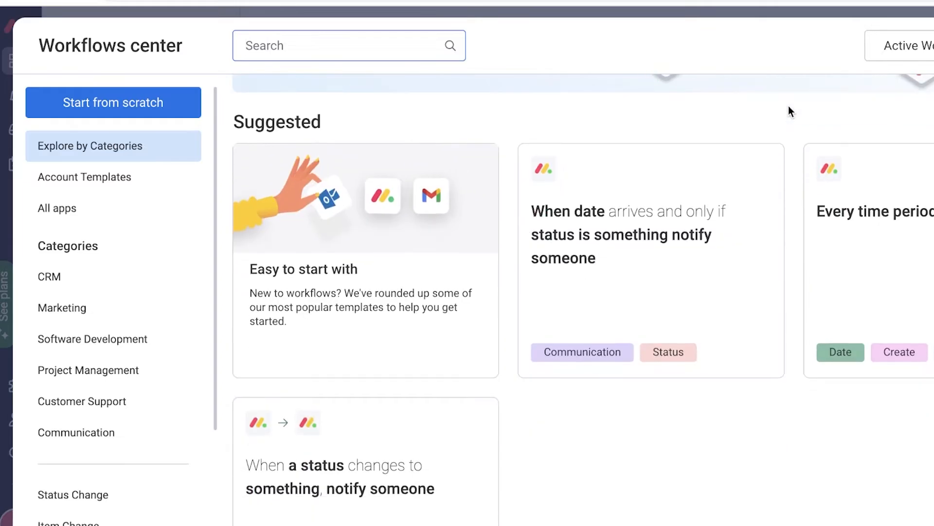
scroll(489, 185, up, 4)
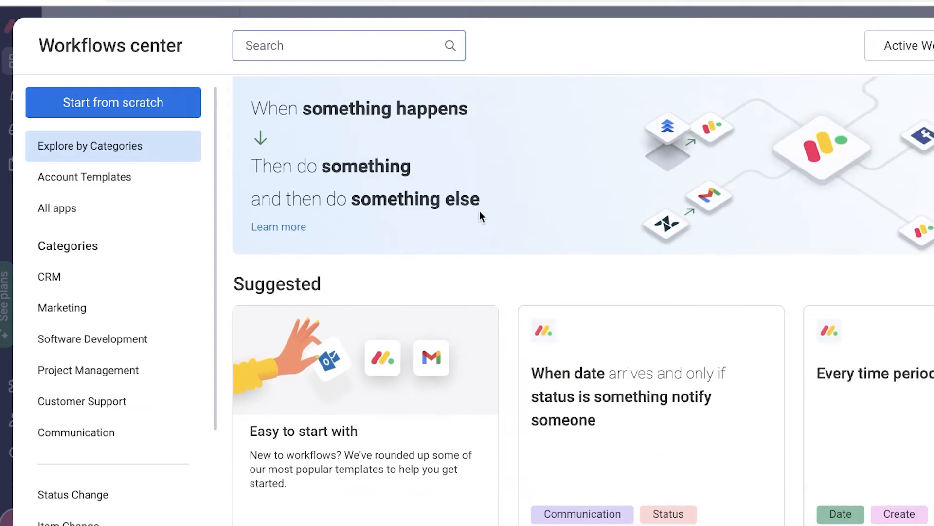
scroll(482, 215, down, 8)
scroll(482, 219, down, 5)
scroll(671, 241, up, 10)
scroll(518, 191, down, 4)
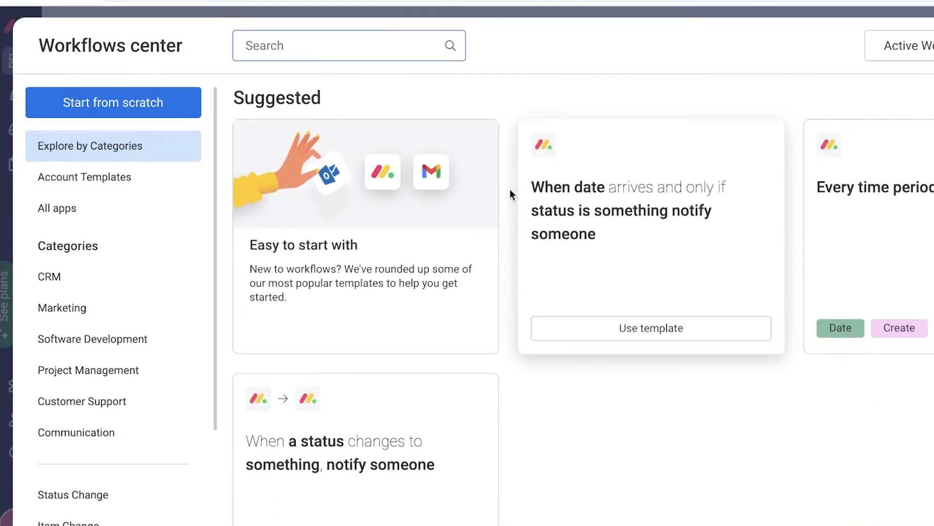
scroll(130, 219, down, 4)
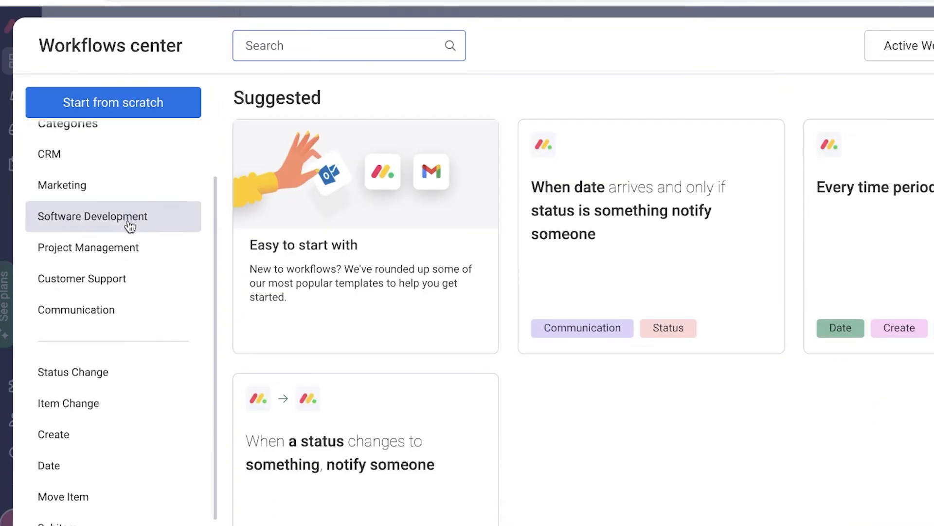
scroll(132, 227, up, 4)
scroll(138, 239, down, 1)
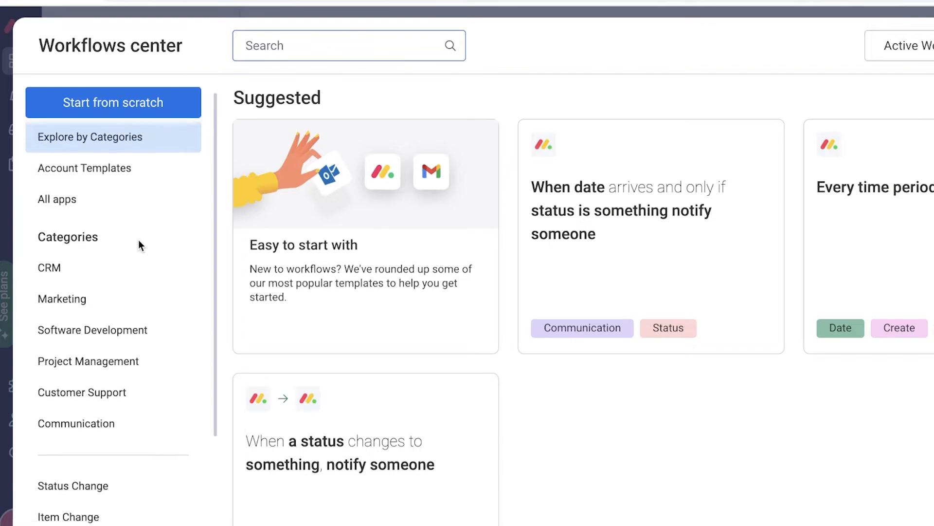
scroll(139, 240, up, 1)
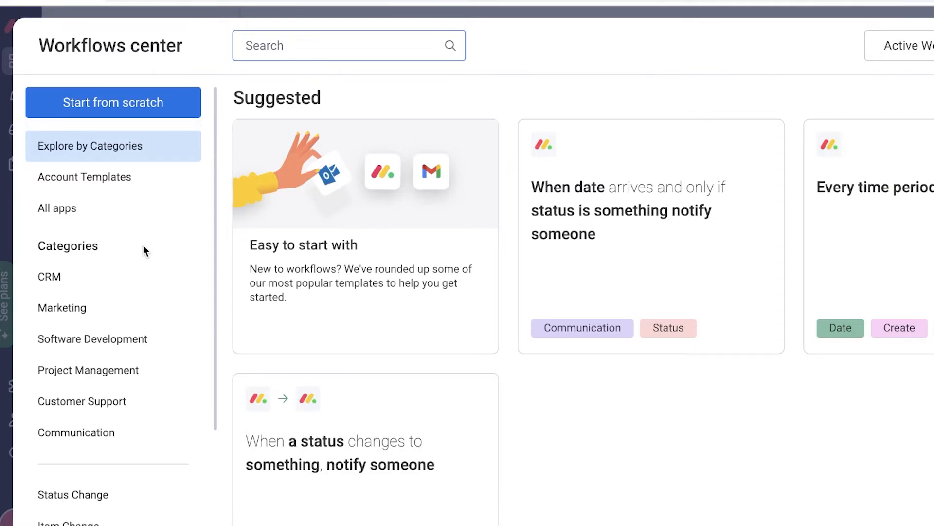
click(93, 155)
scroll(207, 214, down, 3)
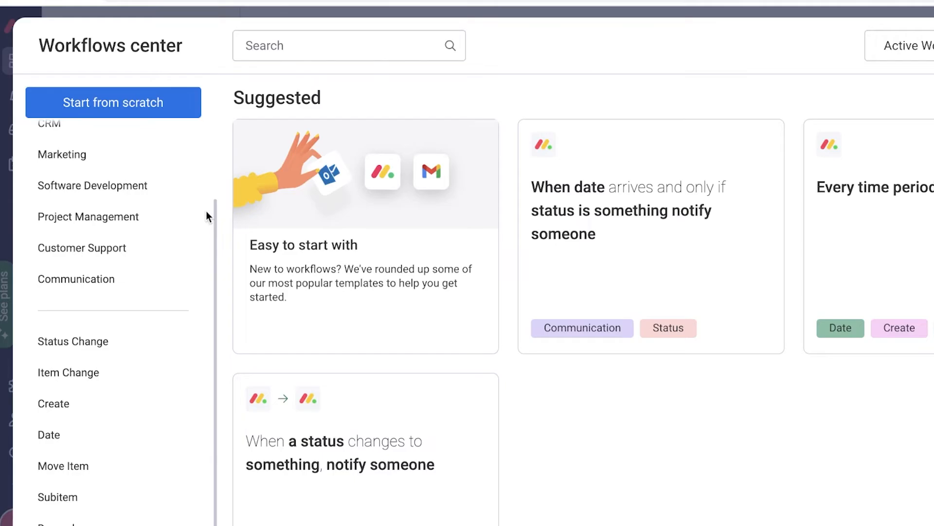
scroll(188, 211, up, 3)
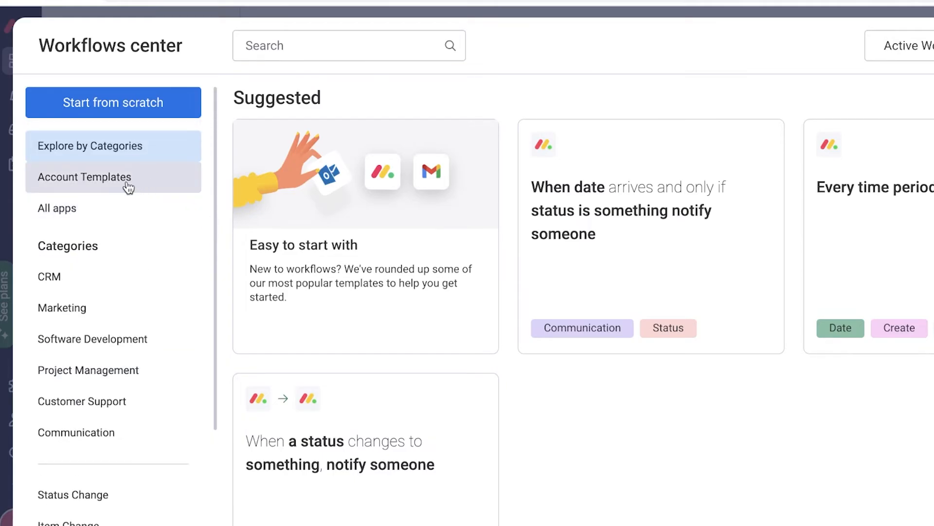
Step: Browse the CRM, Project Management, Create, Move Item, Date, Subitem and Dependency templates
click(74, 291)
click(63, 369)
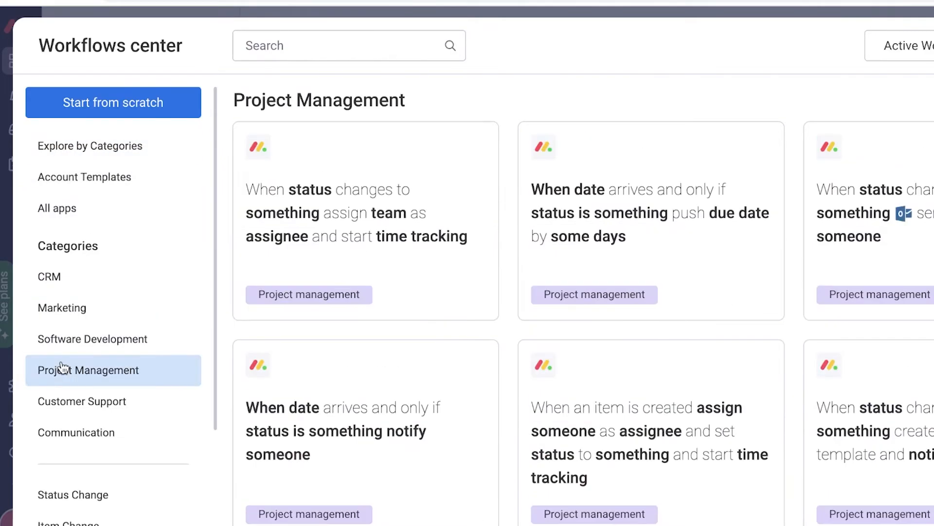
scroll(87, 407, down, 3)
click(85, 384)
click(70, 450)
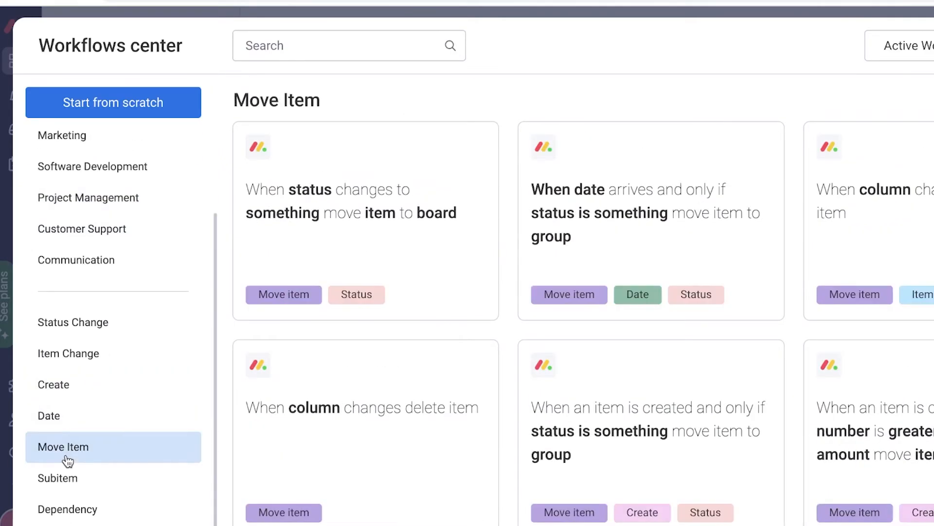
click(77, 422)
click(71, 488)
click(75, 453)
click(73, 509)
scroll(78, 486, up, 3)
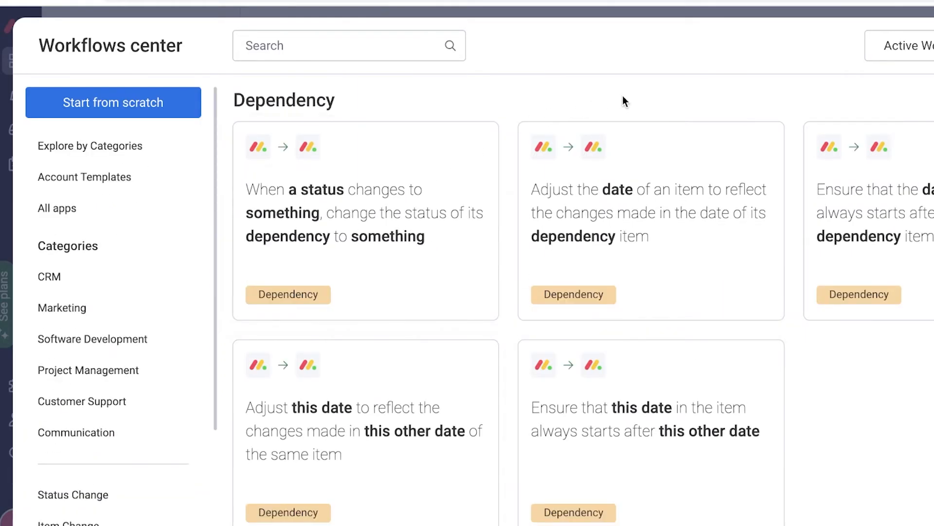
Step: Start a new automation triggered when a person is assigned in the People column
click(127, 105)
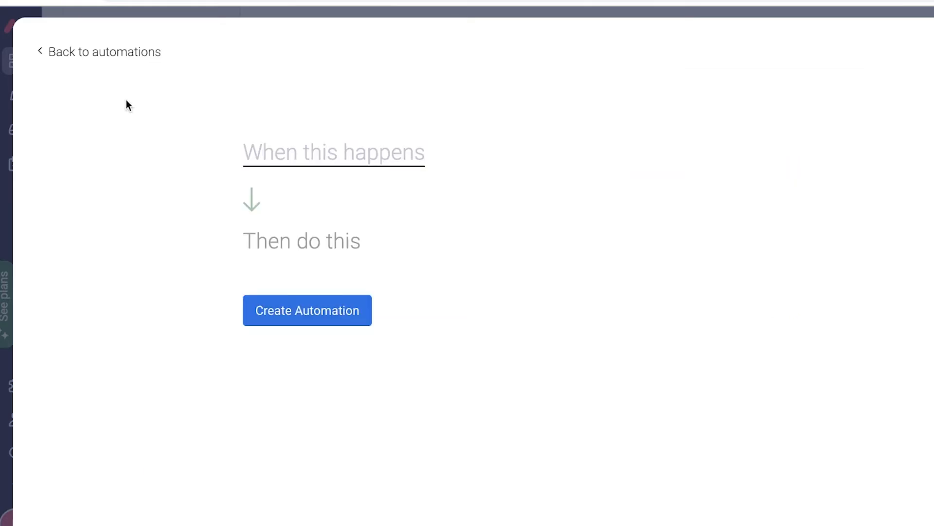
click(354, 167)
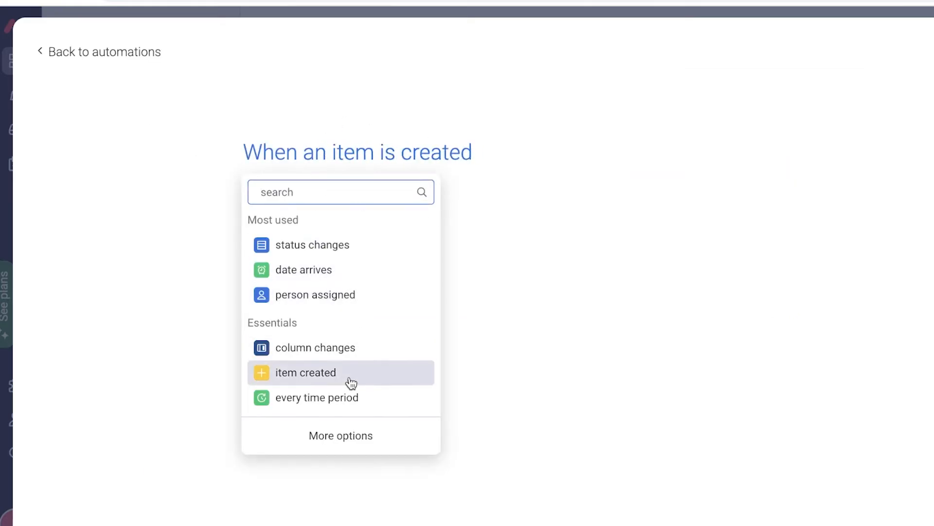
click(342, 434)
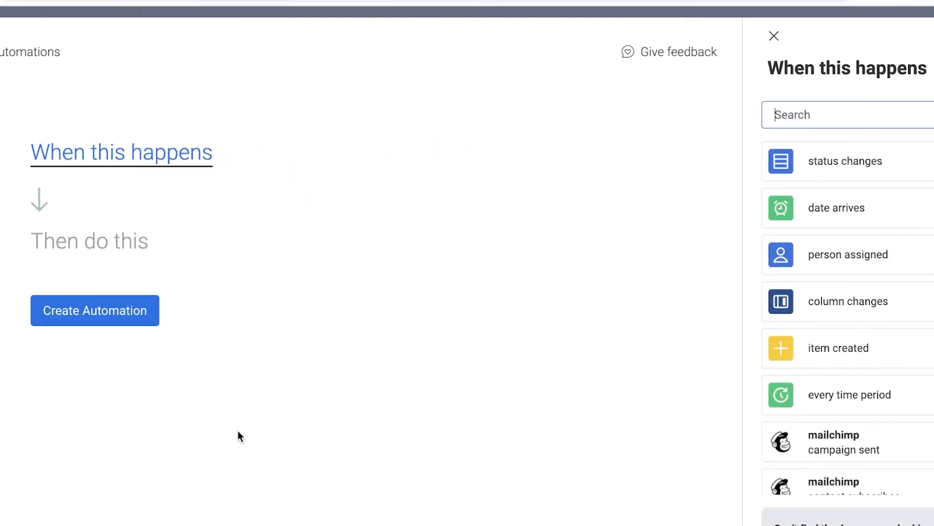
scroll(832, 336, down, 8)
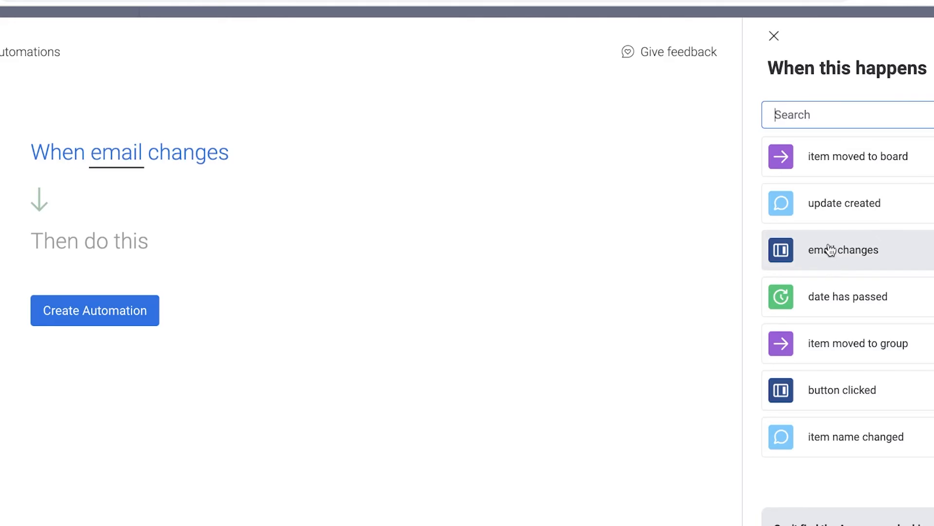
scroll(837, 302, up, 6)
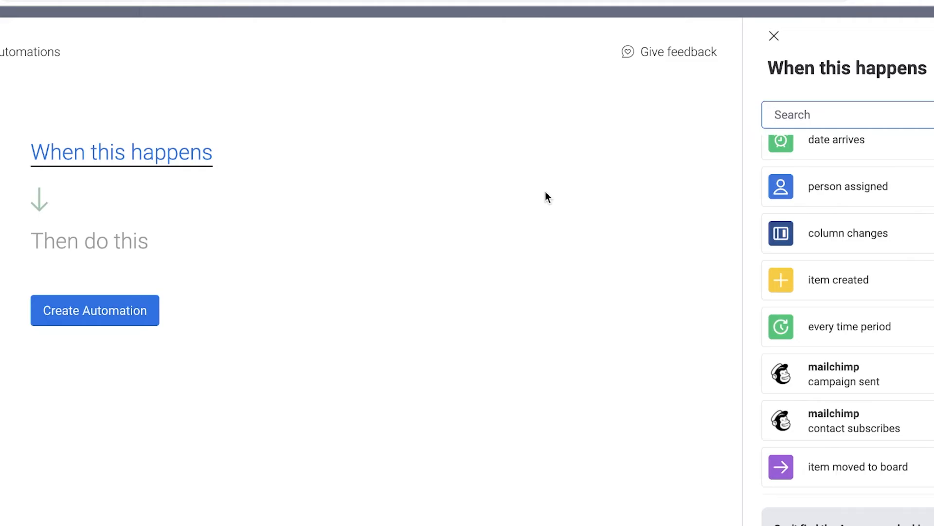
scroll(866, 341, down, 5)
scroll(789, 195, up, 6)
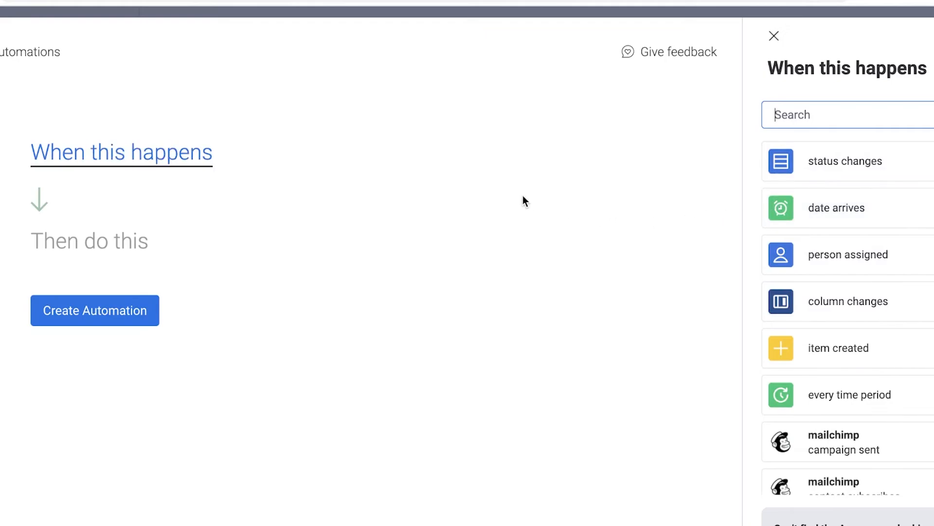
click(802, 258)
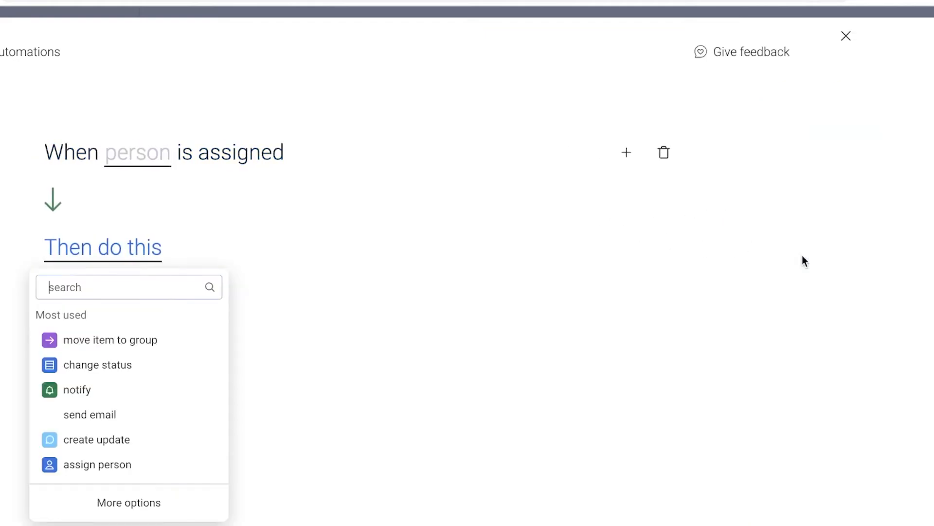
click(250, 158)
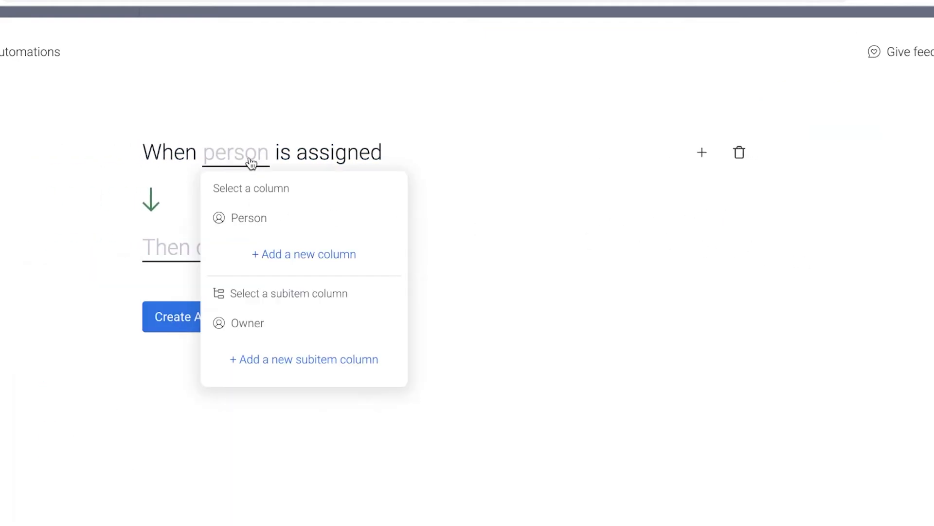
click(271, 258)
Step: Make the action send an email to me, then return to the Workflows center
click(239, 249)
click(235, 245)
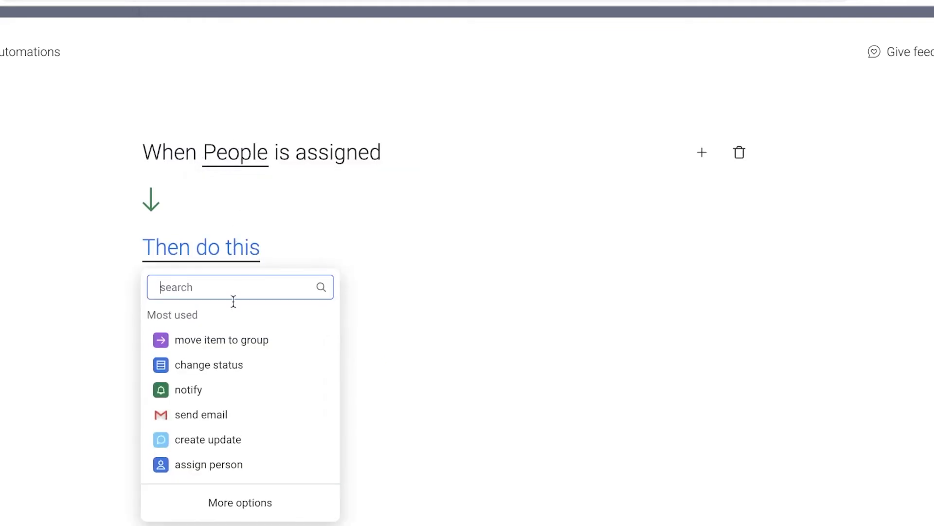
click(229, 424)
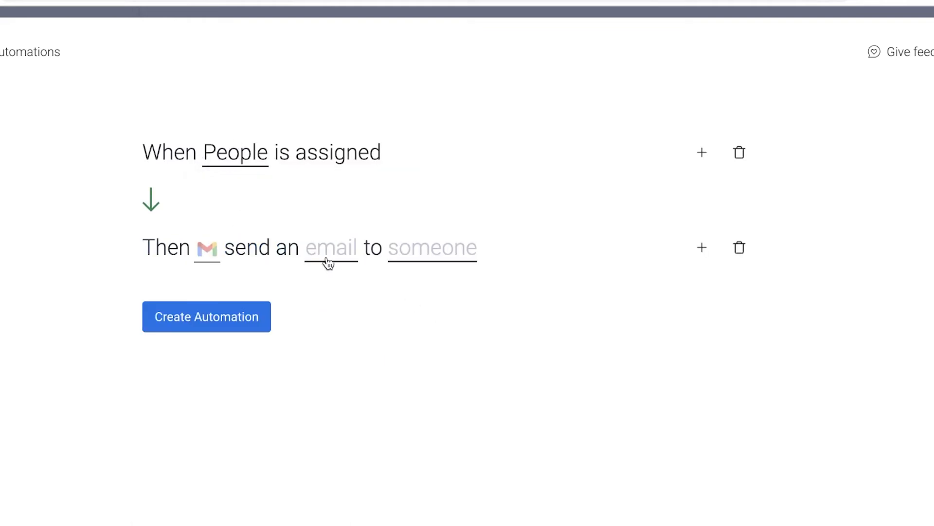
click(327, 259)
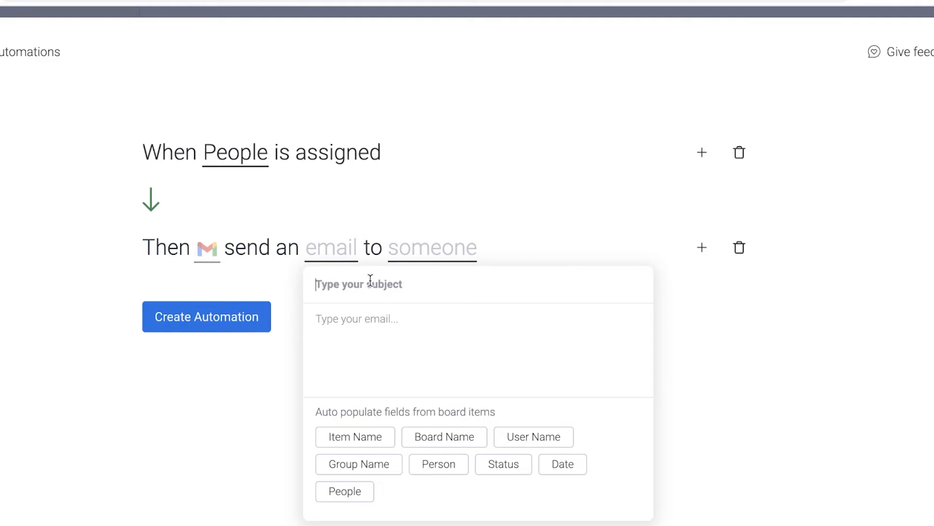
click(412, 249)
click(445, 303)
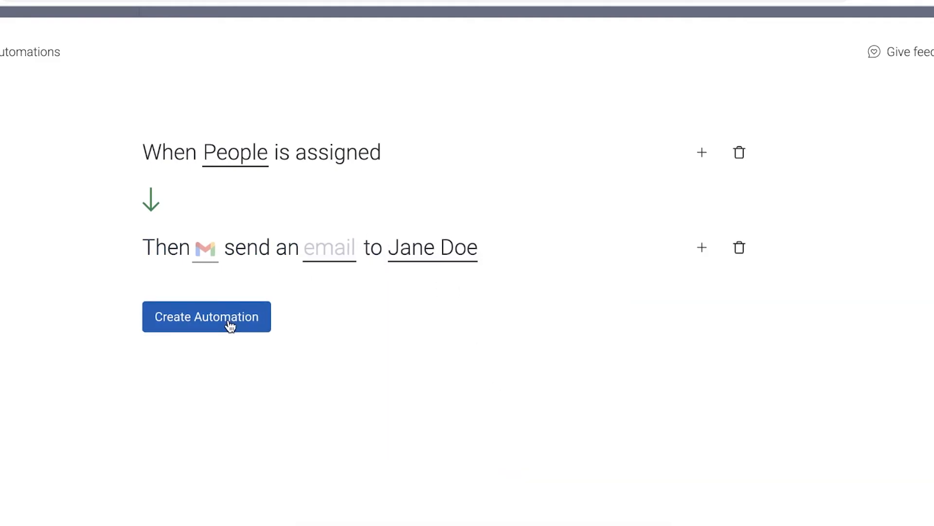
click(334, 250)
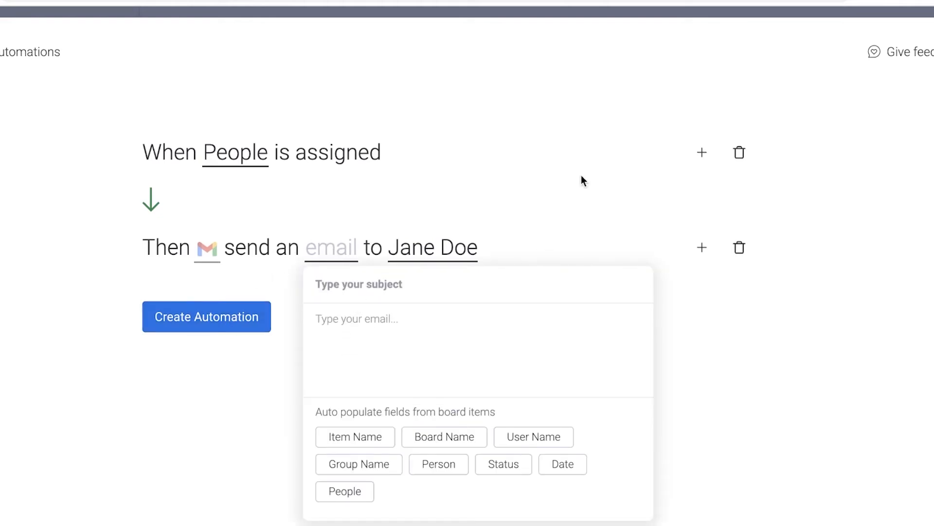
click(7, 53)
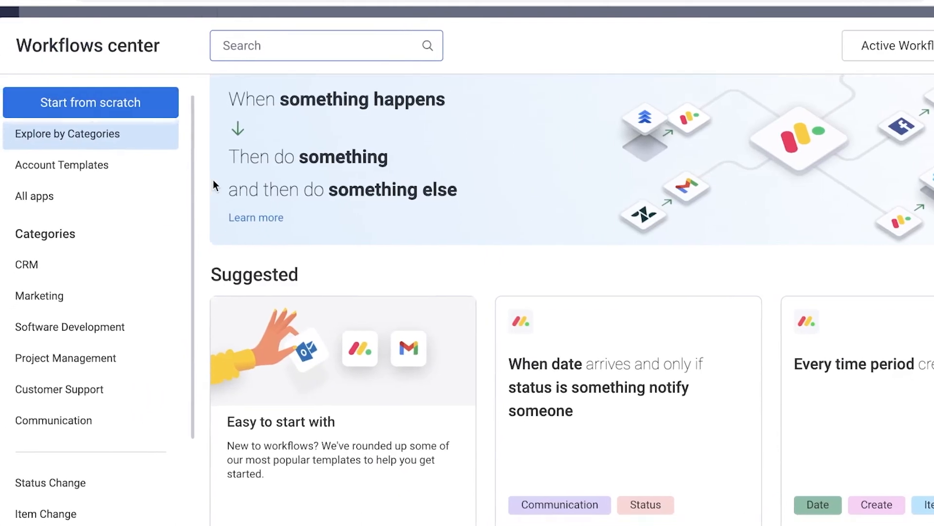
Step: Start a new automation from scratch that triggers every time period
scroll(172, 180, down, 10)
scroll(859, 211, down, 10)
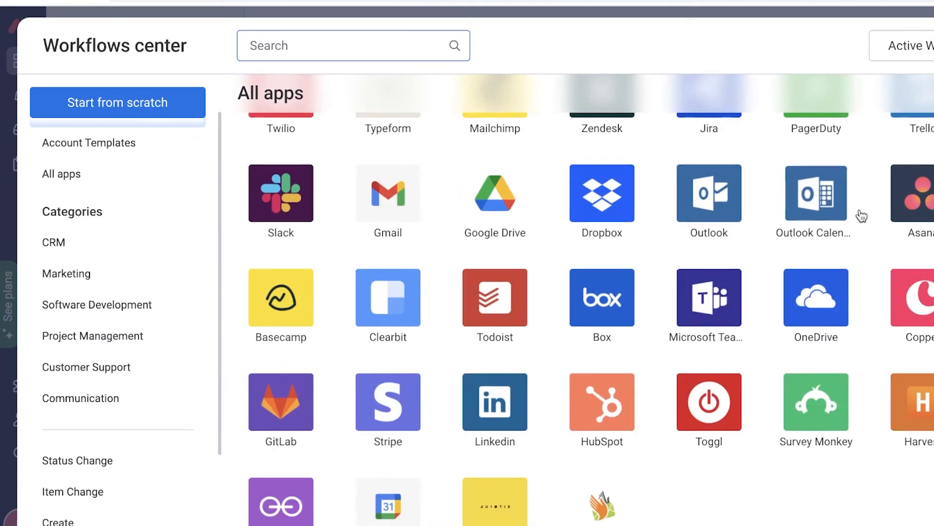
scroll(177, 243, up, 10)
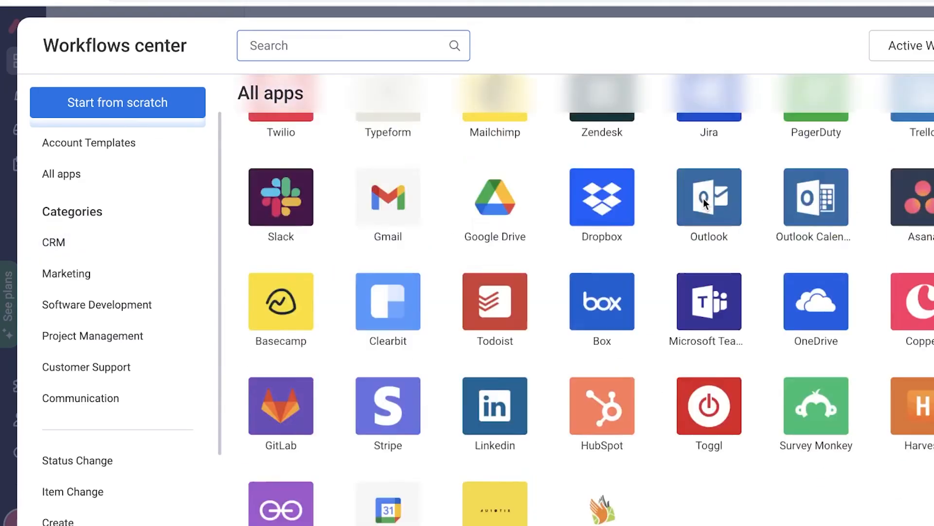
scroll(142, 126, up, 1)
click(142, 120)
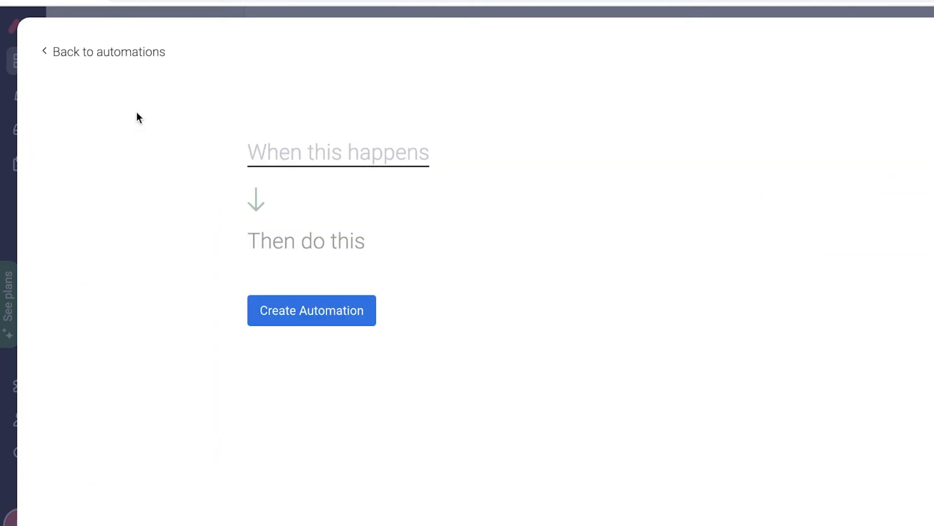
click(337, 155)
click(379, 434)
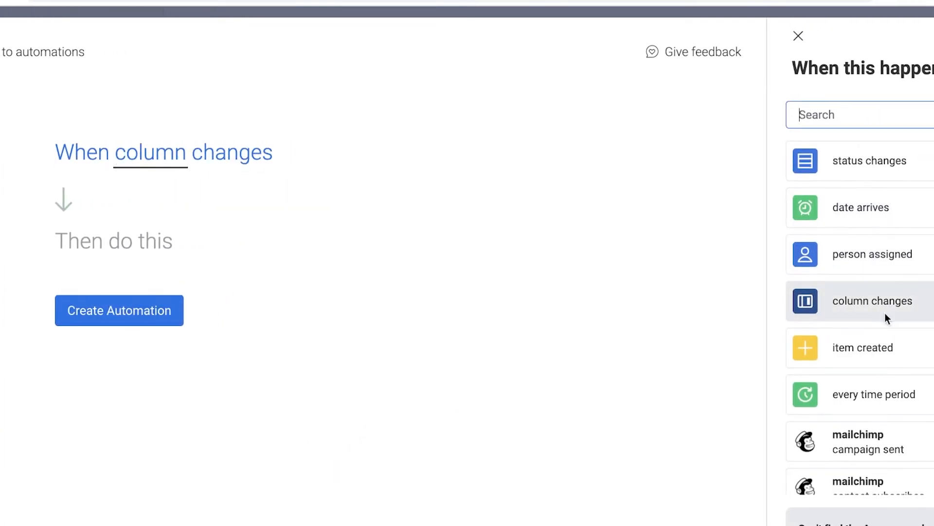
click(833, 397)
Step: Set the automation's action to create a new item
click(232, 261)
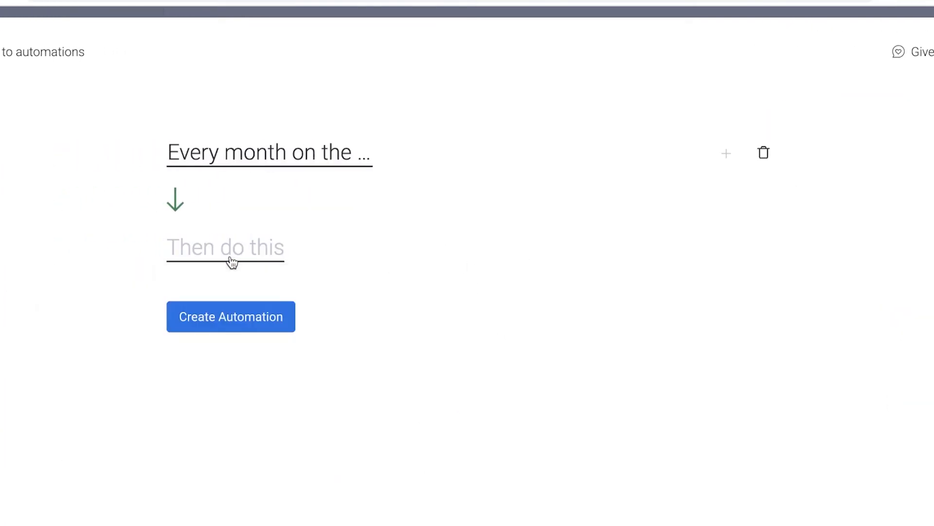
click(232, 258)
click(249, 370)
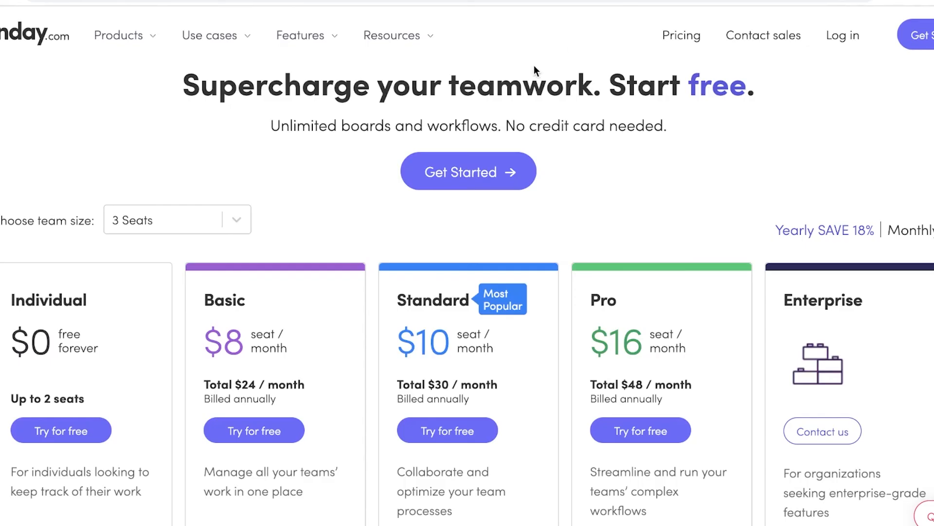
Step: Scroll through the pricing tiers and their feature lists, such as monthly automation action limits
scroll(234, 209, down, 5)
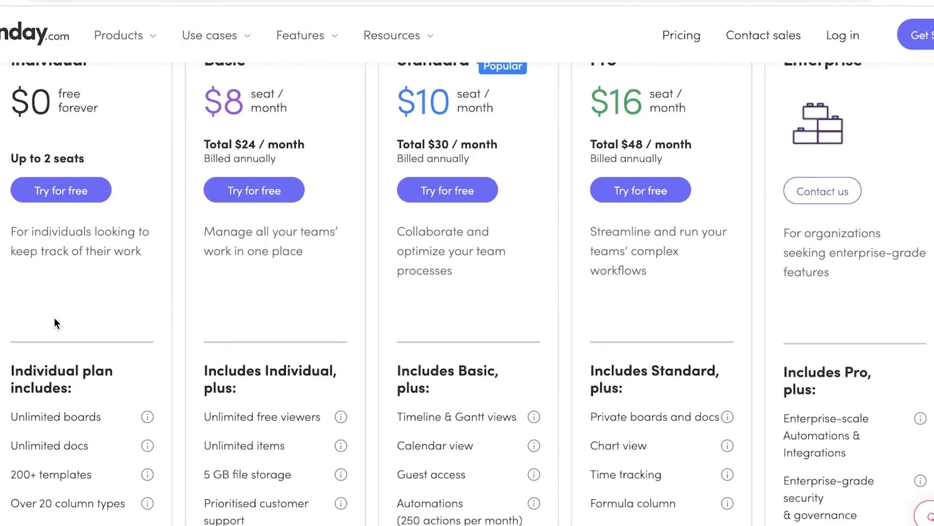
scroll(228, 195, up, 3)
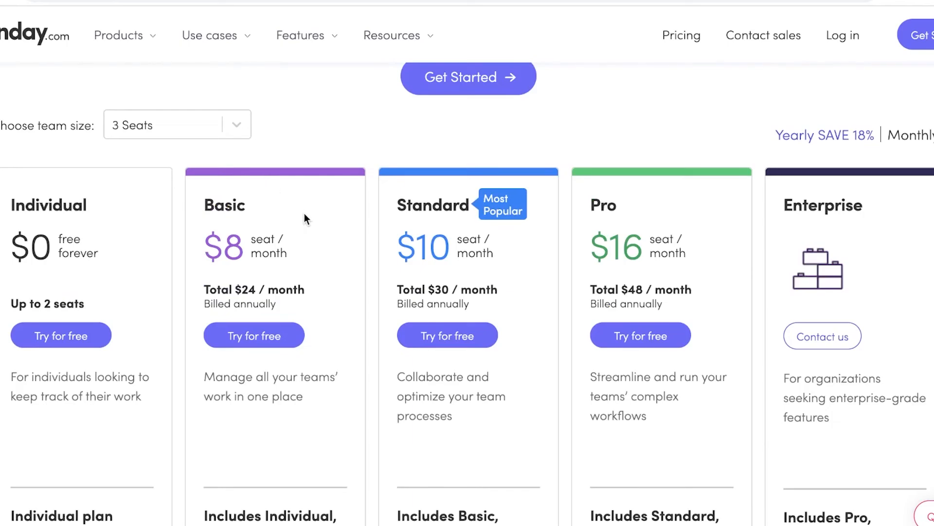
scroll(304, 213, down, 1)
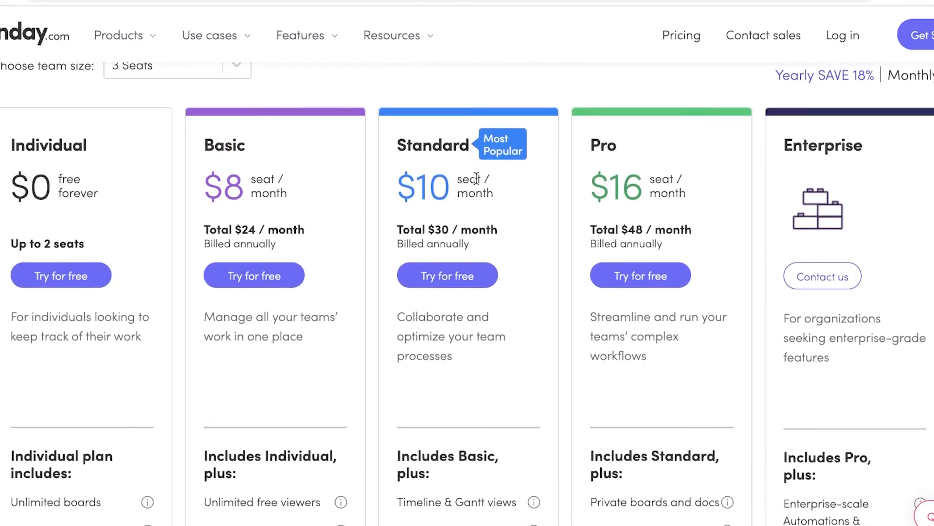
scroll(475, 156, down, 1)
scroll(432, 207, down, 4)
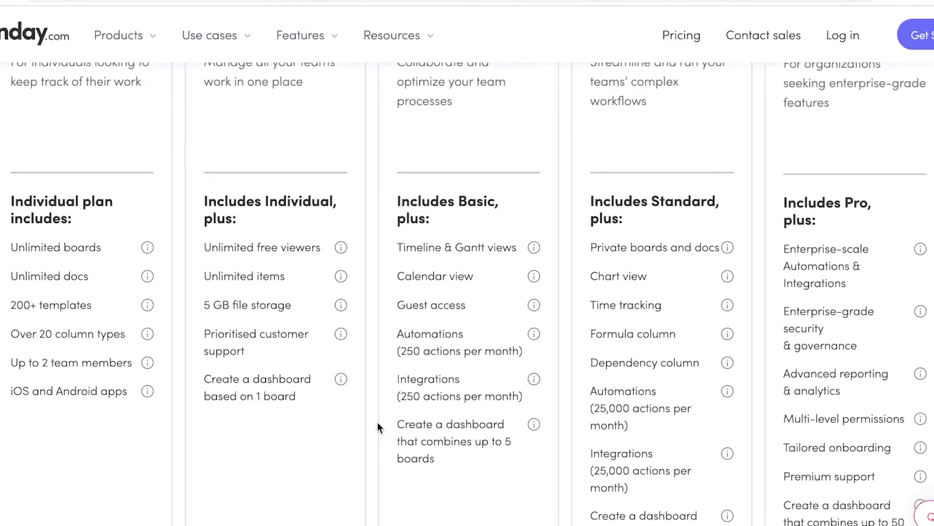
scroll(428, 323, up, 3)
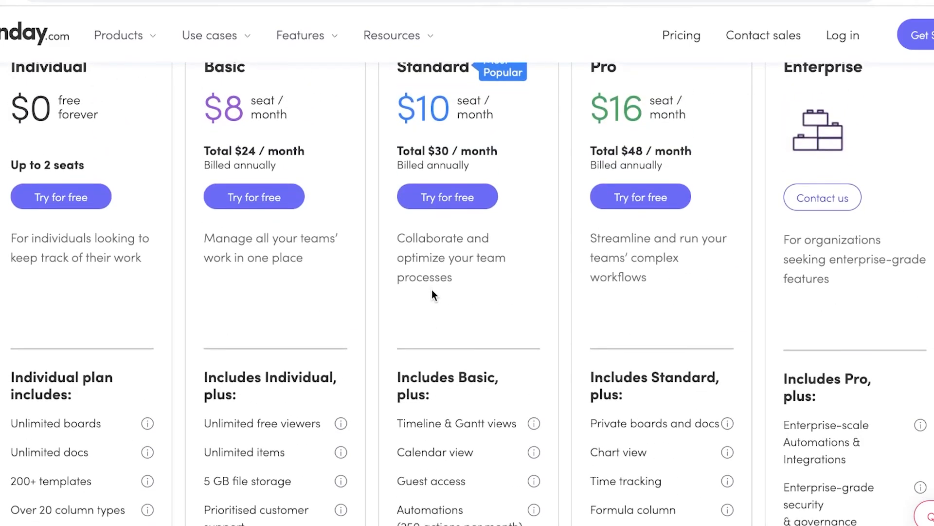
scroll(431, 290, up, 1)
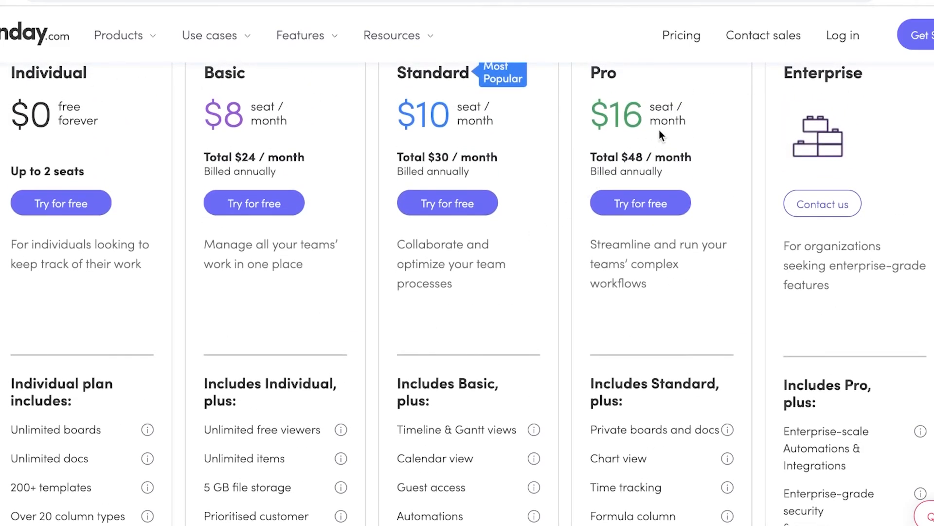
scroll(627, 128, down, 6)
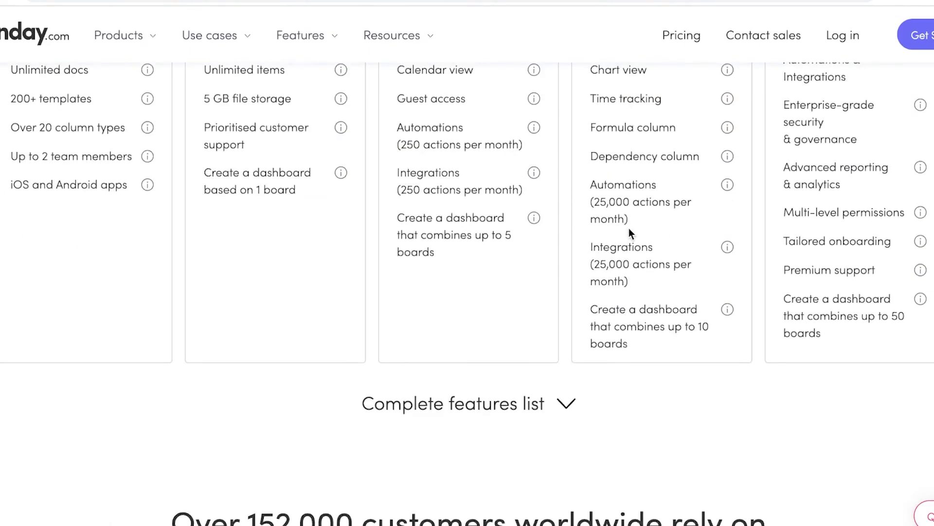
scroll(630, 232, up, 1)
scroll(503, 54, up, 1)
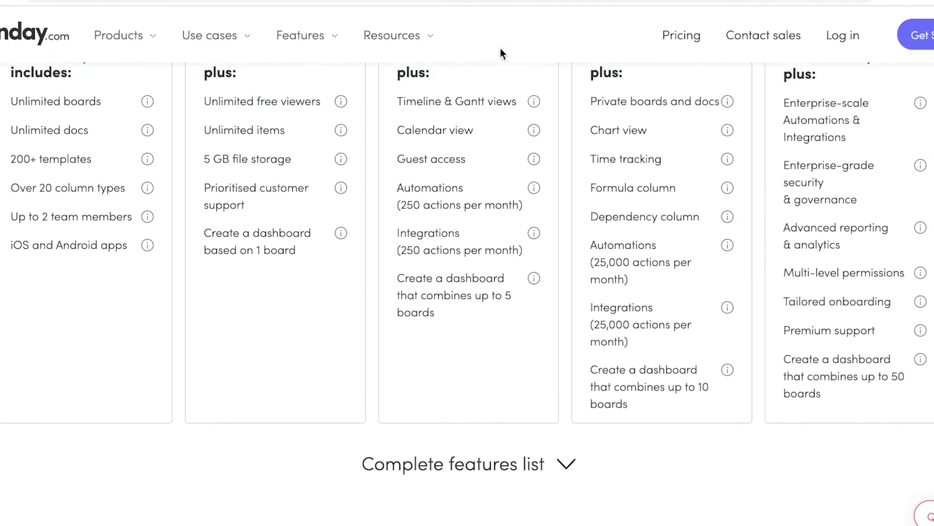